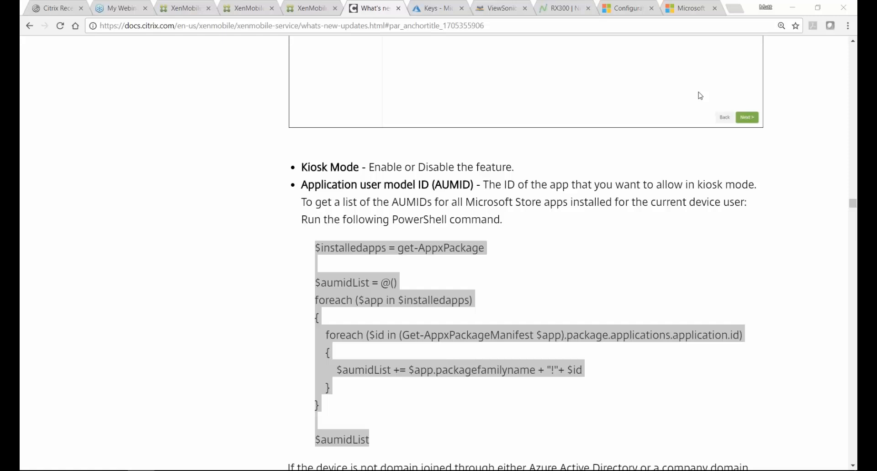
Switch to XenMobile, examine the Tenant ID of the Microsoft Azure identity provider, and open its Win 10 MDM details.
{"action": "left_click", "coordinate": [185, 8]}
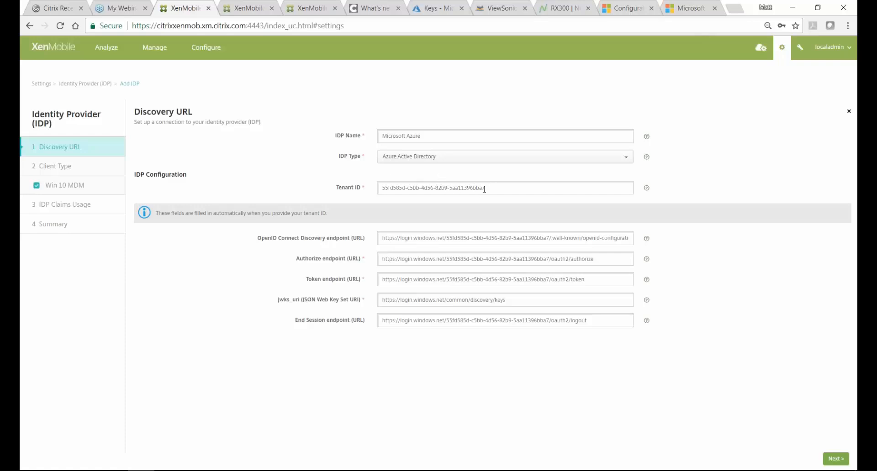
{"action": "left_click_drag", "start_coordinate": [494, 188], "coordinate": [379, 187]}
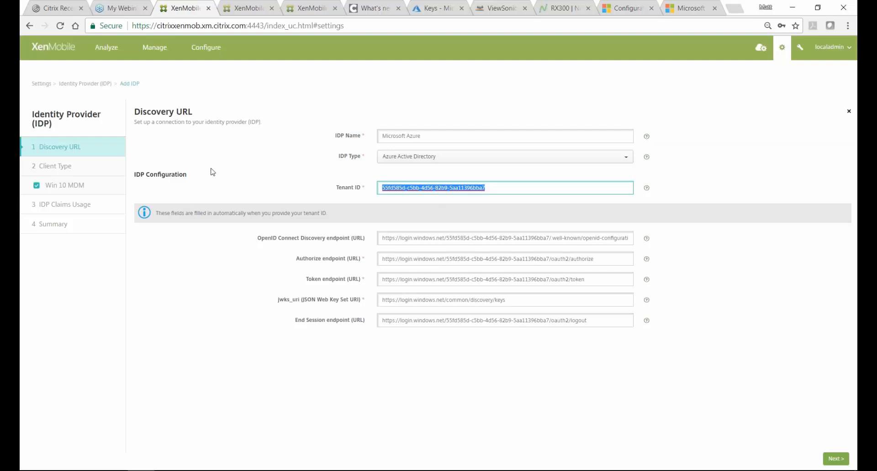
{"action": "left_click", "coordinate": [76, 186]}
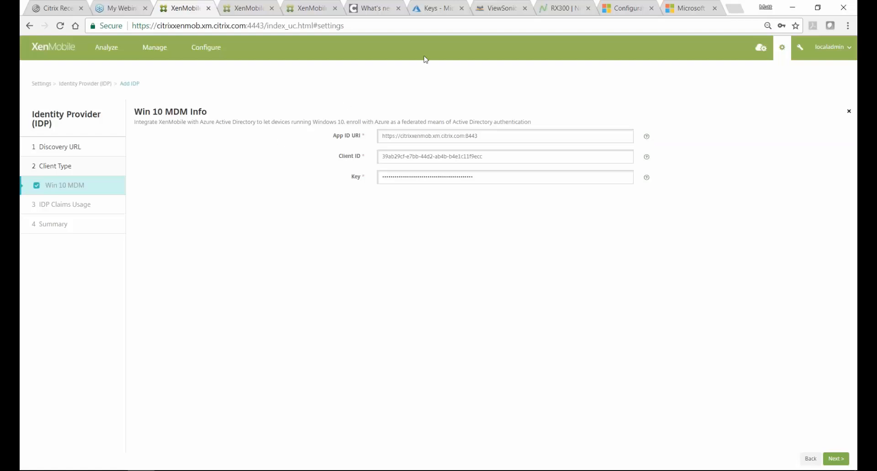
Switch to the Azure portal and highlight the Directory ID in the Azure Active Directory properties.
{"action": "left_click", "coordinate": [437, 10]}
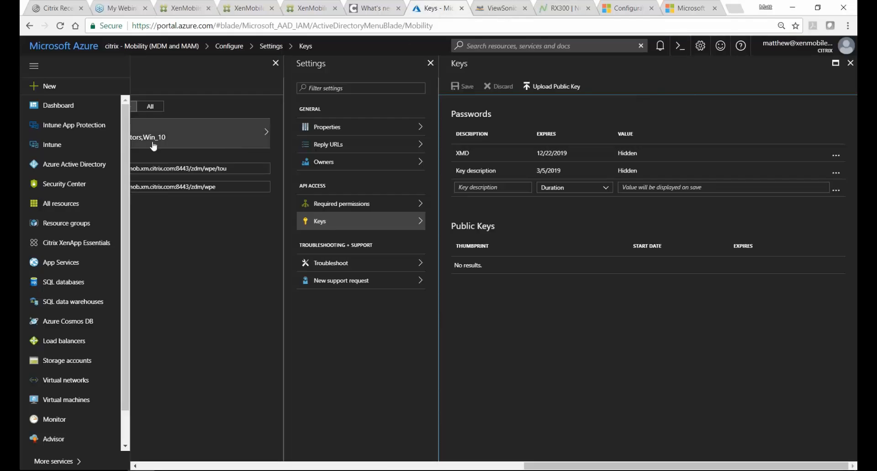
{"action": "left_click", "coordinate": [76, 164]}
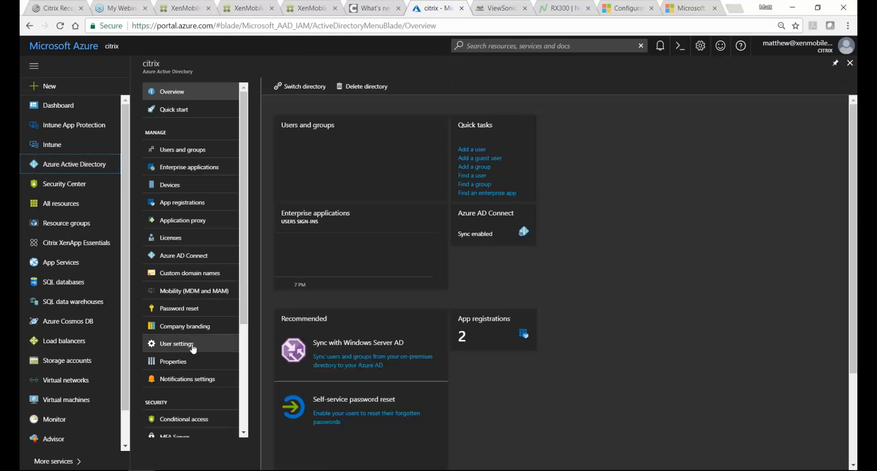
{"action": "left_click", "coordinate": [181, 362]}
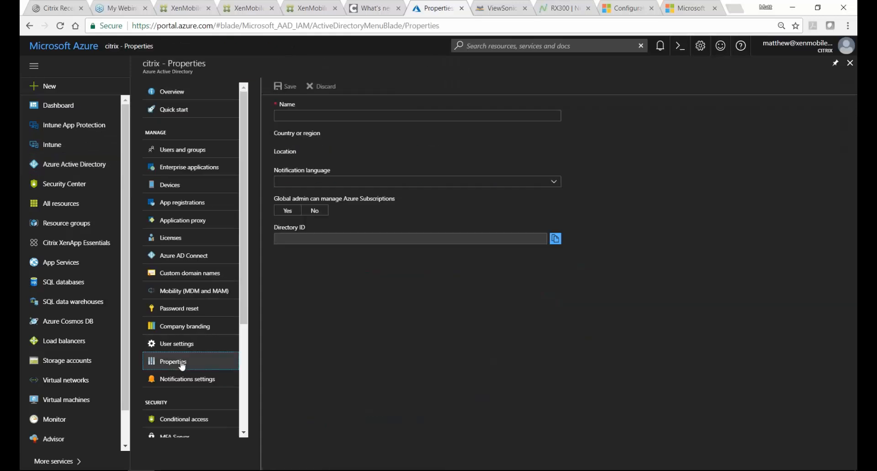
{"action": "left_click_drag", "start_coordinate": [400, 251], "coordinate": [274, 251]}
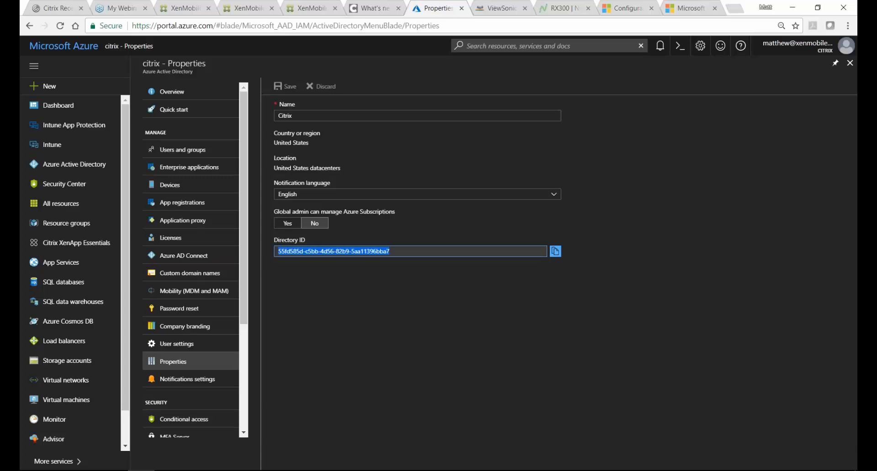
{"action": "key", "text": "alt+Tab"}
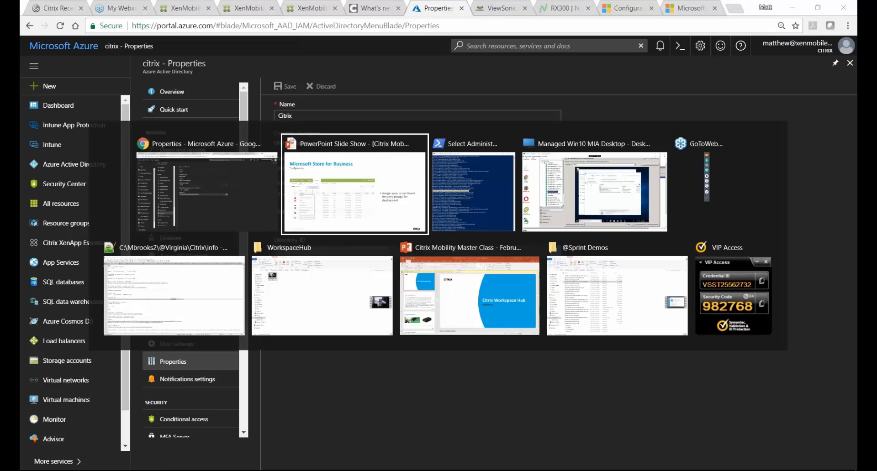
{"action": "key", "text": "alt+Tab"}
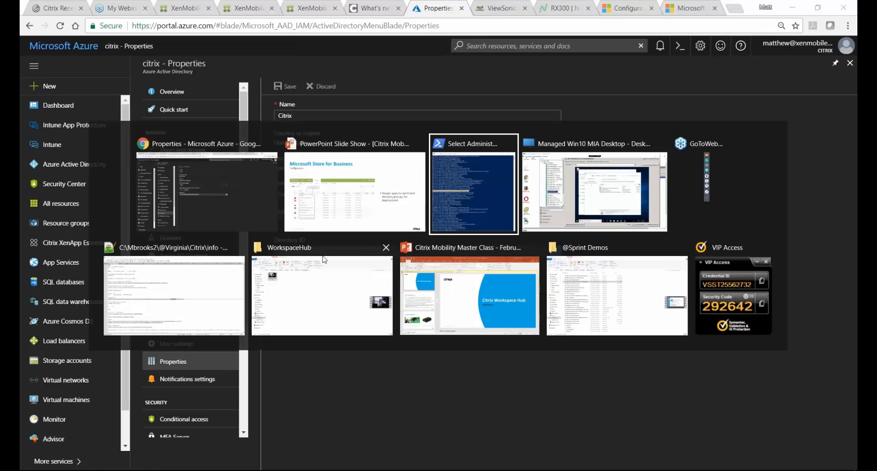
{"action": "key", "text": "Escape"}
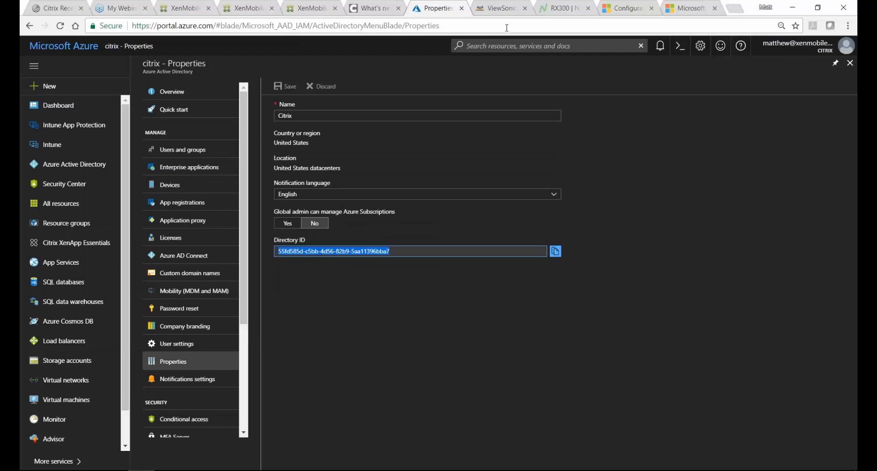
Return to XenMobile, check the Discovery URL settings against the Directory ID, and reopen the Win 10 MDM details.
{"action": "left_click", "coordinate": [186, 11]}
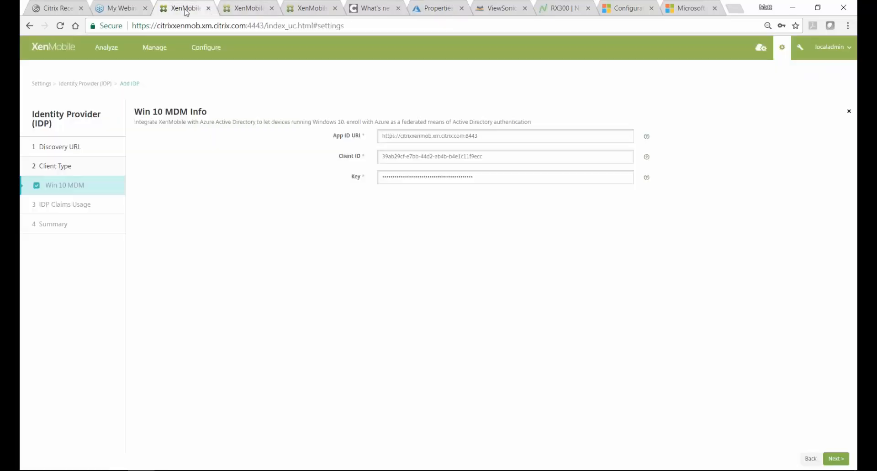
{"action": "left_click", "coordinate": [98, 149]}
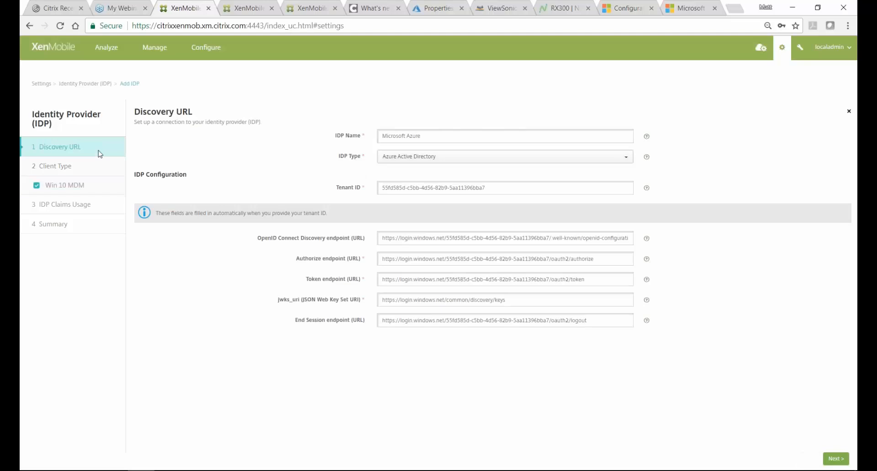
{"action": "left_click", "coordinate": [87, 190]}
In the Azure portal, highlight XMDemo's Application ID in its on-premises MDM application properties and compare it with XenMobile's Client ID.
{"action": "left_click", "coordinate": [436, 9]}
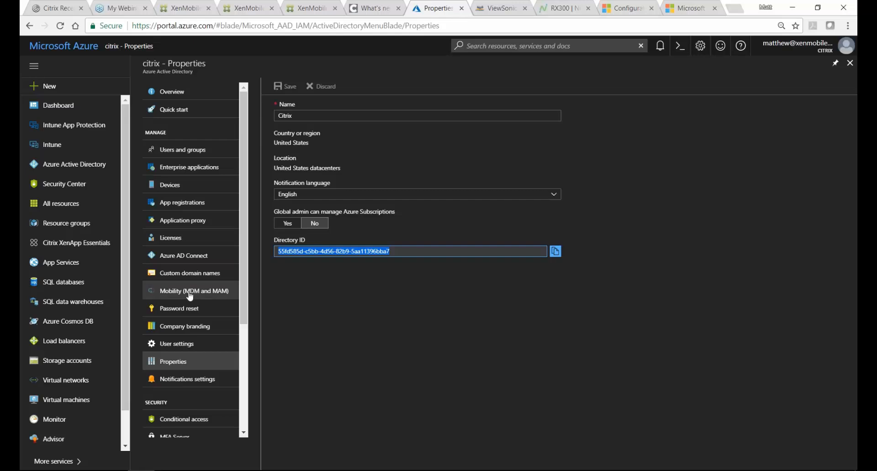
{"action": "left_click", "coordinate": [191, 296]}
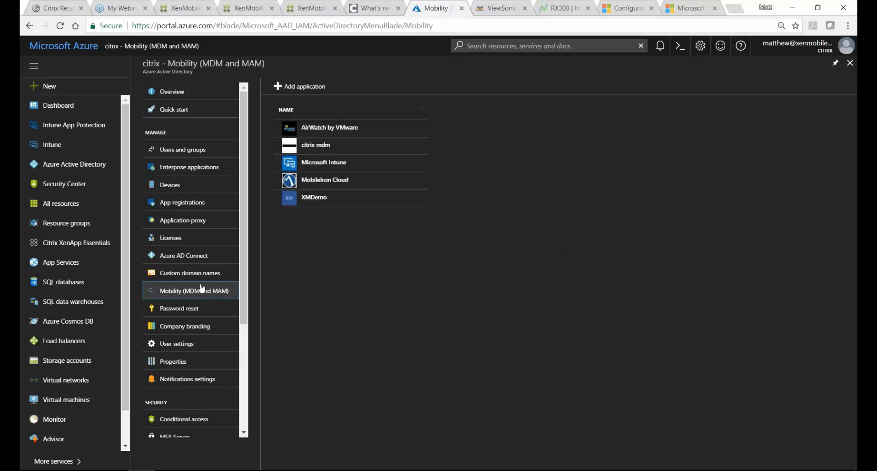
{"action": "left_click", "coordinate": [334, 205]}
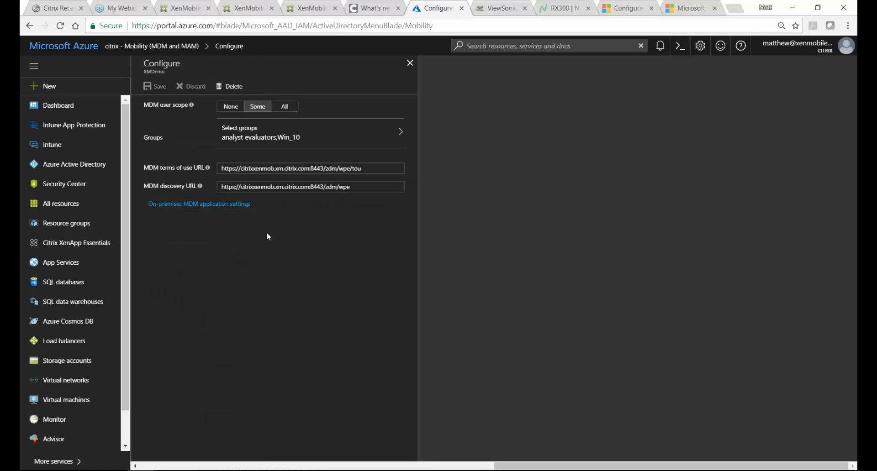
{"action": "left_click", "coordinate": [225, 207]}
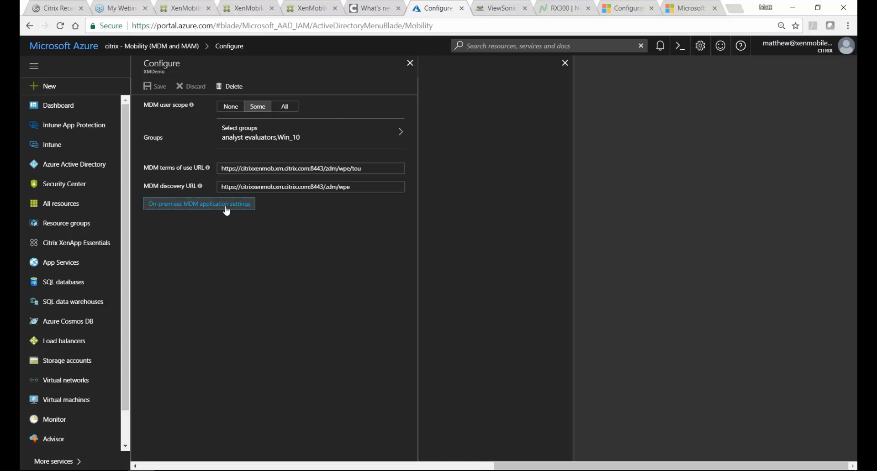
{"action": "left_click", "coordinate": [491, 133]}
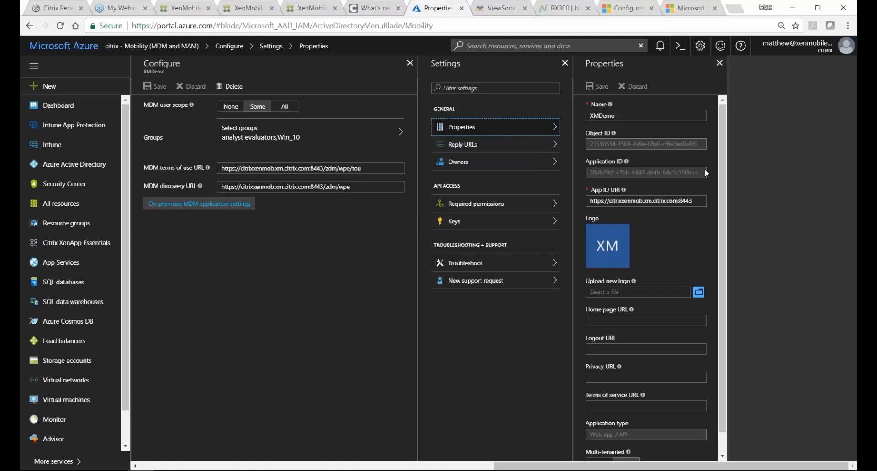
{"action": "triple_click", "coordinate": [700, 171]}
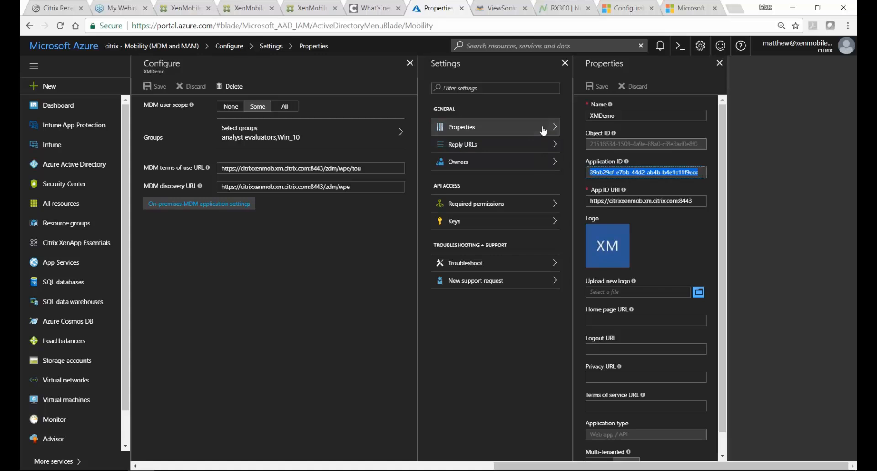
{"action": "left_click", "coordinate": [186, 13]}
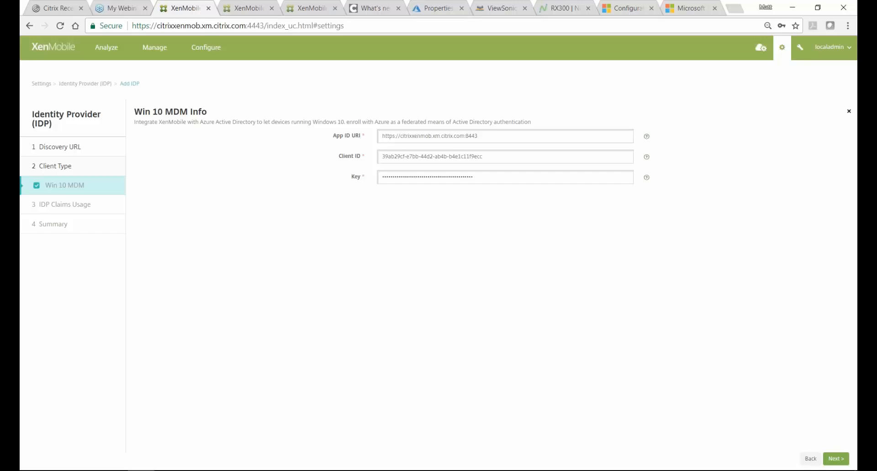
Open the XMDemo application's keys in the Azure portal and check the matching Key field in XenMobile.
{"action": "left_click", "coordinate": [432, 12]}
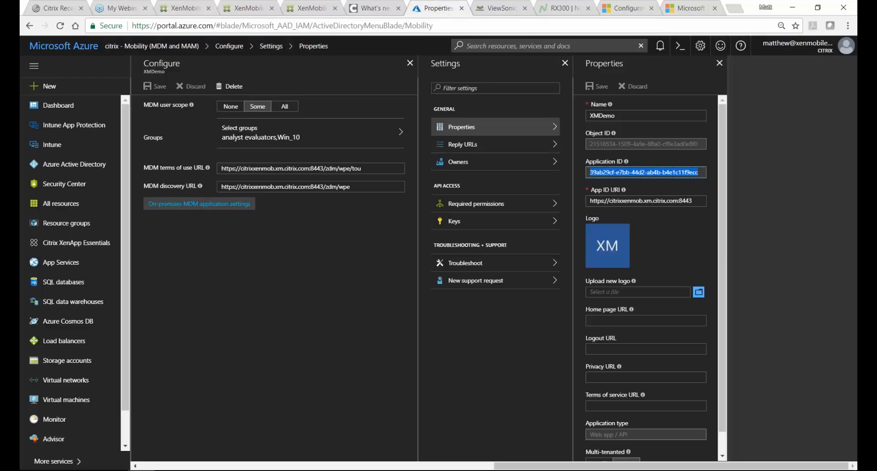
{"action": "left_click", "coordinate": [499, 221]}
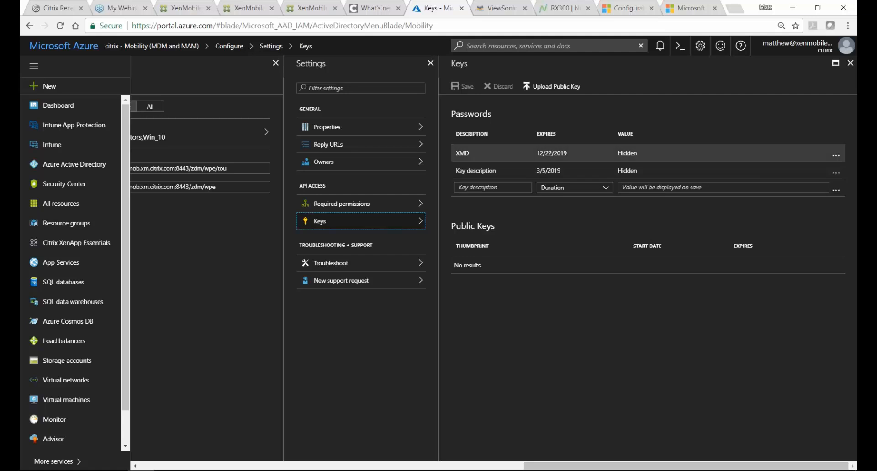
{"action": "left_click", "coordinate": [186, 10]}
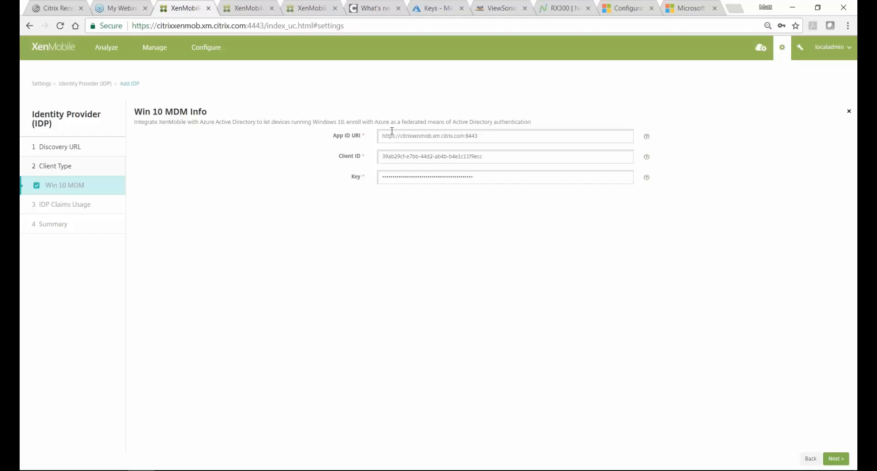
In the Azure portal, draft an XMDemo key with description test expiring in 1 year, and remove the unsaved entry.
{"action": "left_click", "coordinate": [433, 9]}
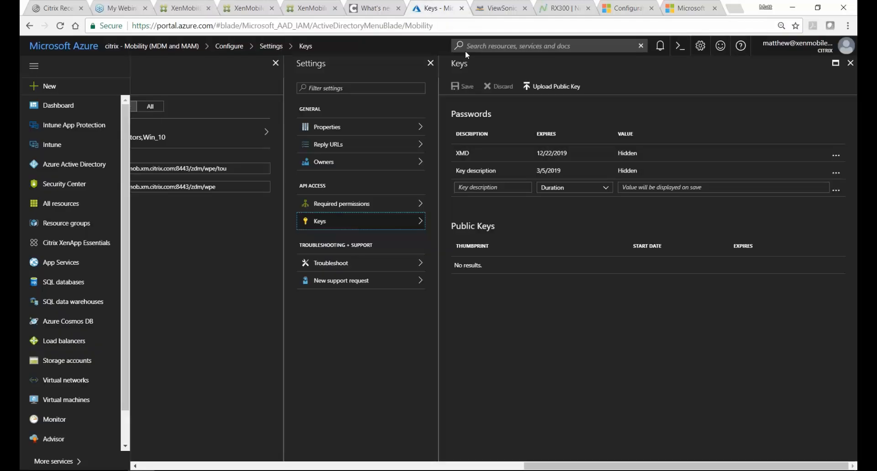
{"action": "left_click", "coordinate": [503, 187]}
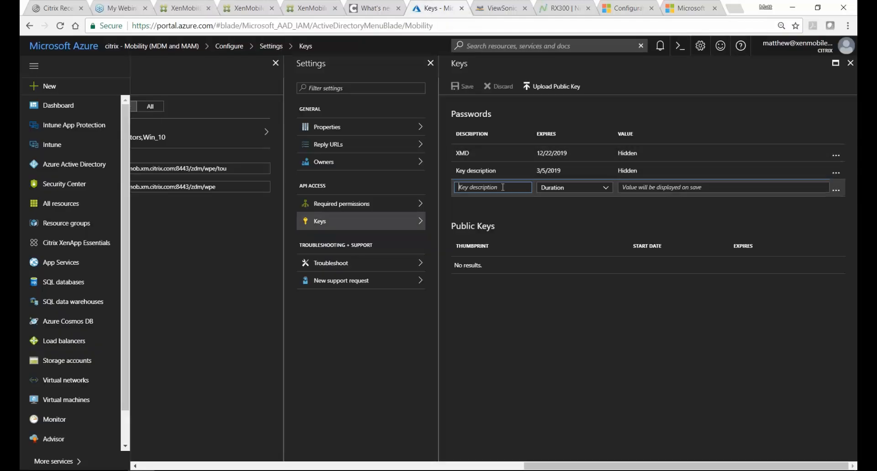
{"action": "type", "text": "test"}
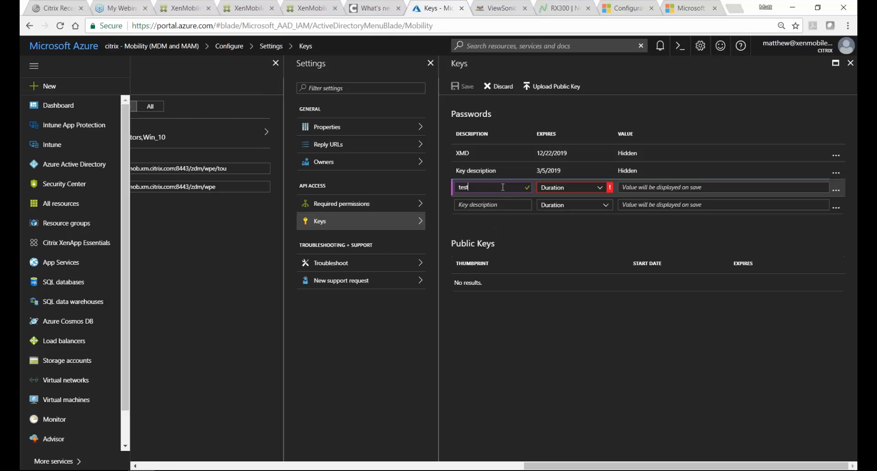
{"action": "left_click", "coordinate": [594, 189]}
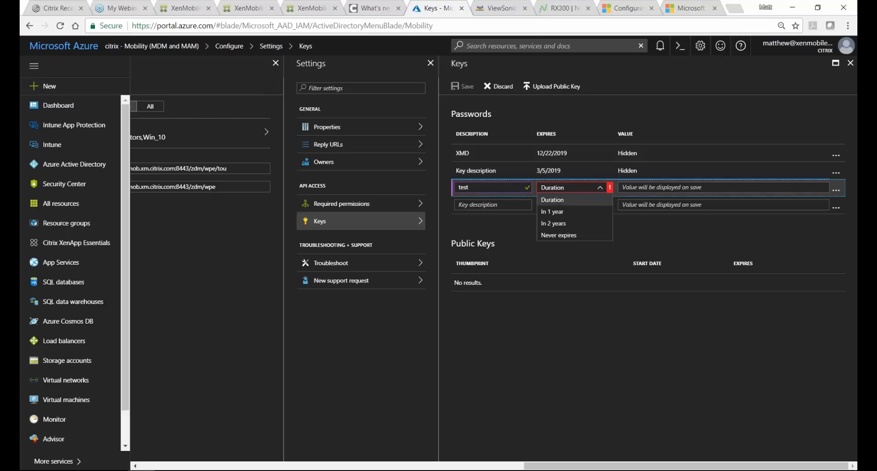
{"action": "left_click", "coordinate": [580, 212]}
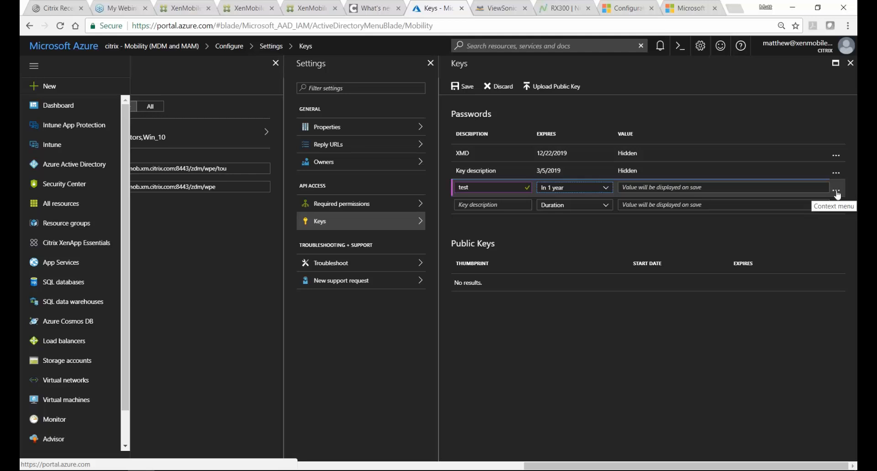
{"action": "left_click", "coordinate": [838, 194]}
{"action": "left_click", "coordinate": [783, 193]}
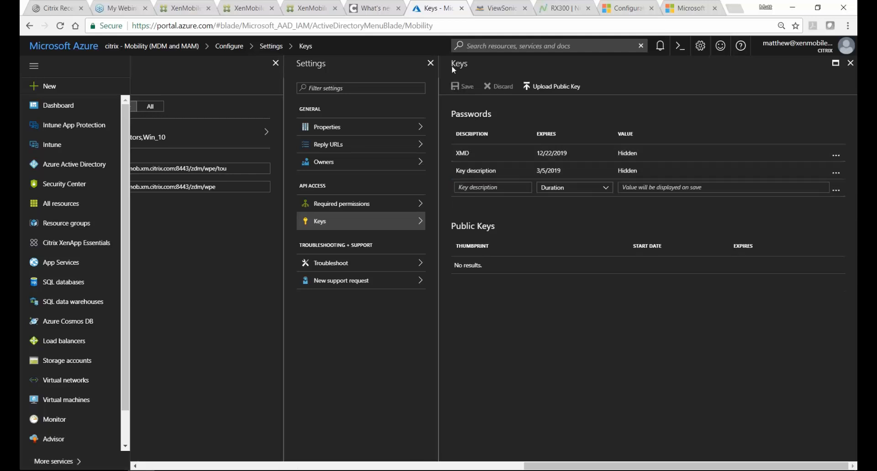
Examine the Azure AD configuration and App Suffix fields in the second XenMobile server's Microsoft Store for Business settings.
{"action": "left_click", "coordinate": [187, 12]}
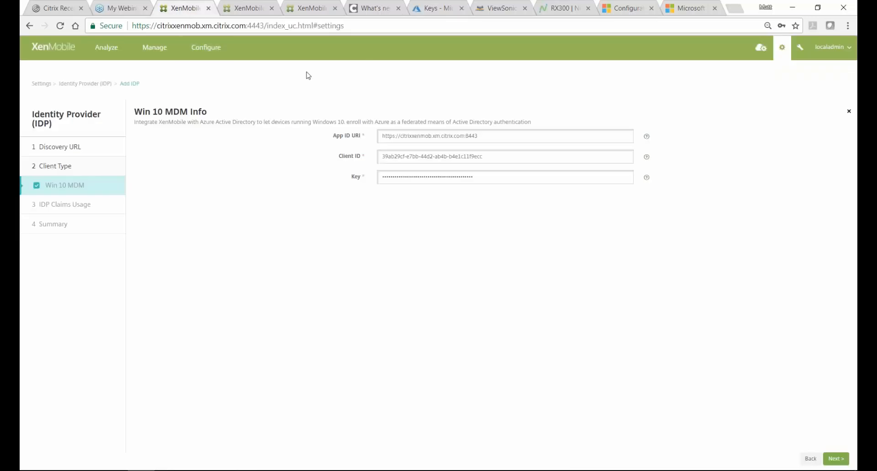
{"action": "left_click", "coordinate": [249, 10]}
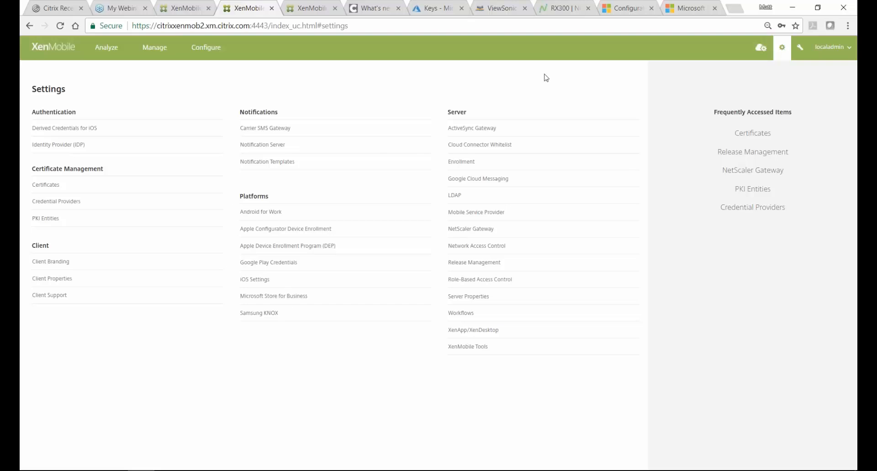
{"action": "left_click", "coordinate": [281, 298]}
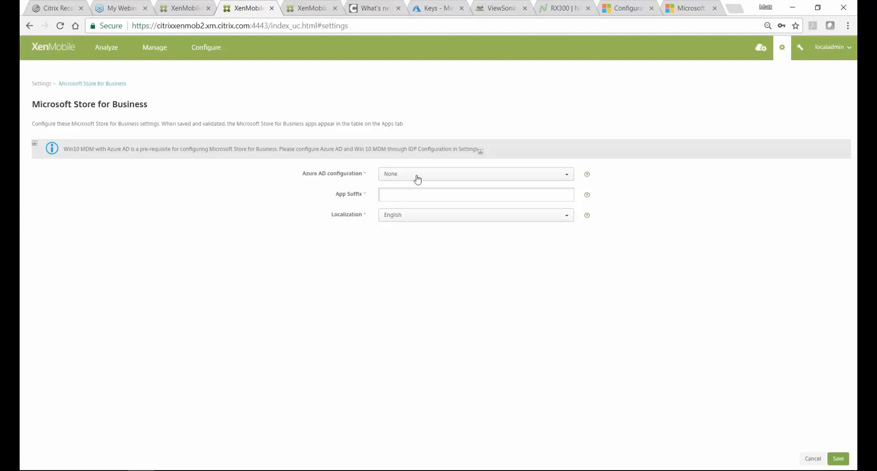
{"action": "left_click", "coordinate": [400, 177]}
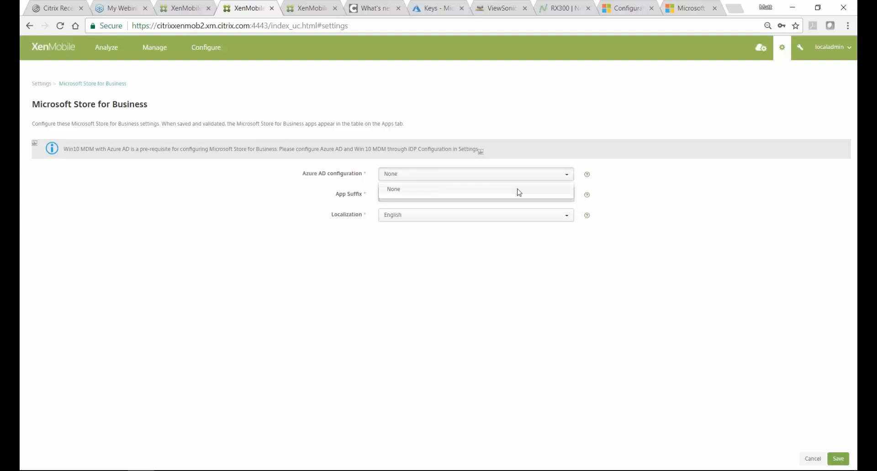
{"action": "left_click", "coordinate": [624, 191]}
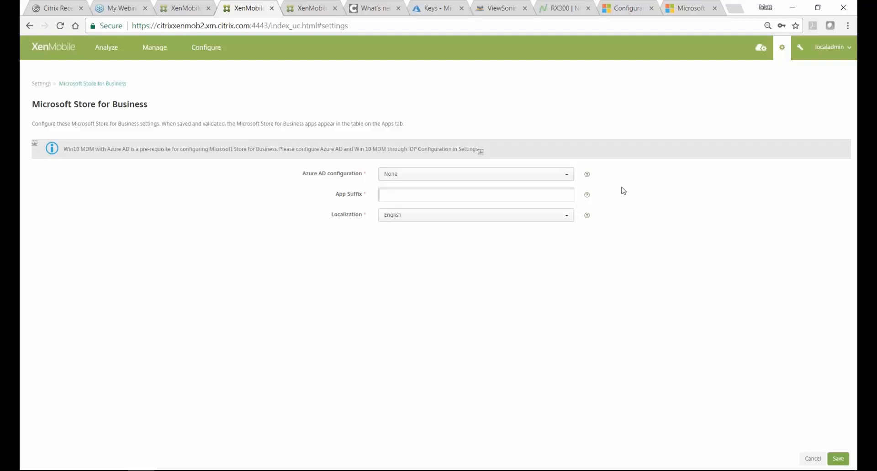
{"action": "left_click", "coordinate": [430, 194]}
{"action": "mouse_move", "coordinate": [587, 198]}
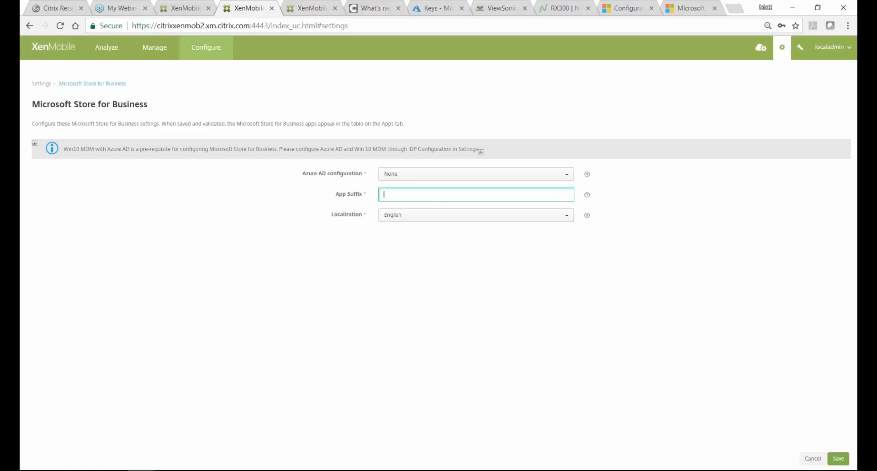
{"action": "key", "text": "ctrl+shift+Tab"}
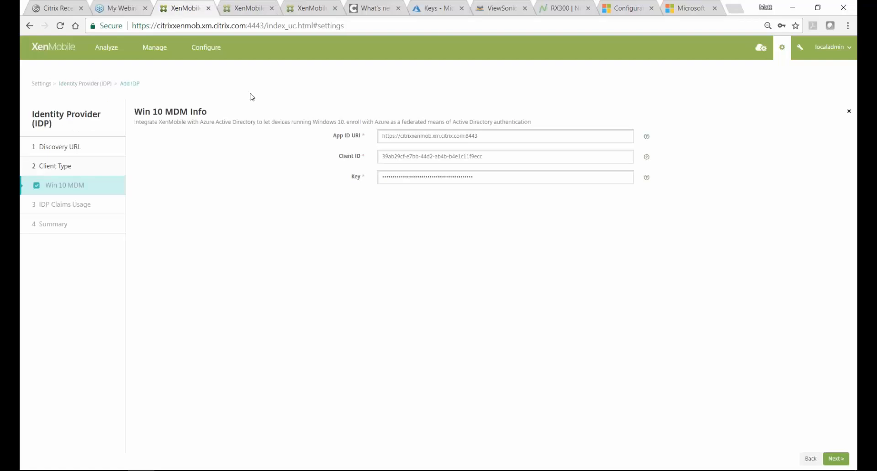
Open XenMobile's configured apps, sort them by type, and examine the public app store entries with the _msb suffix.
{"action": "left_click", "coordinate": [206, 51]}
{"action": "left_click", "coordinate": [524, 114]}
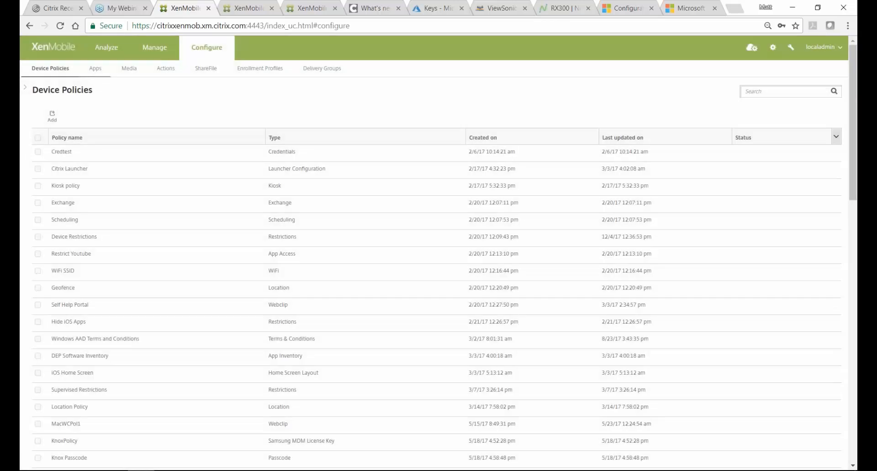
{"action": "left_click", "coordinate": [94, 71]}
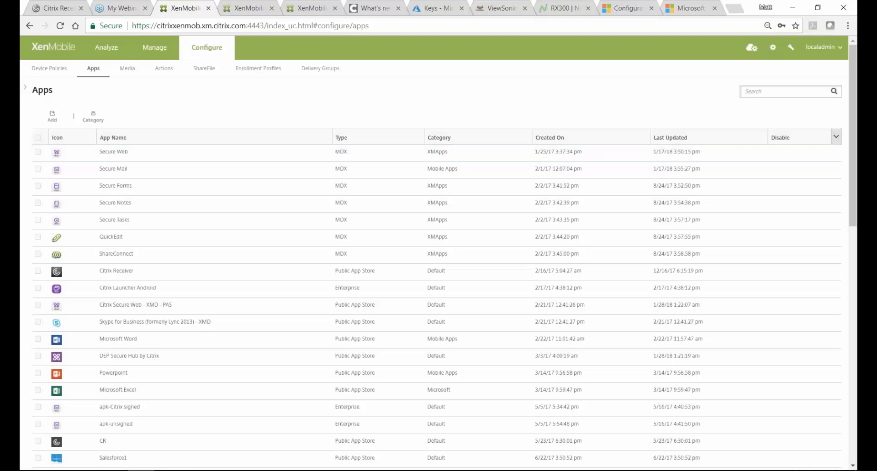
{"action": "left_click", "coordinate": [360, 142]}
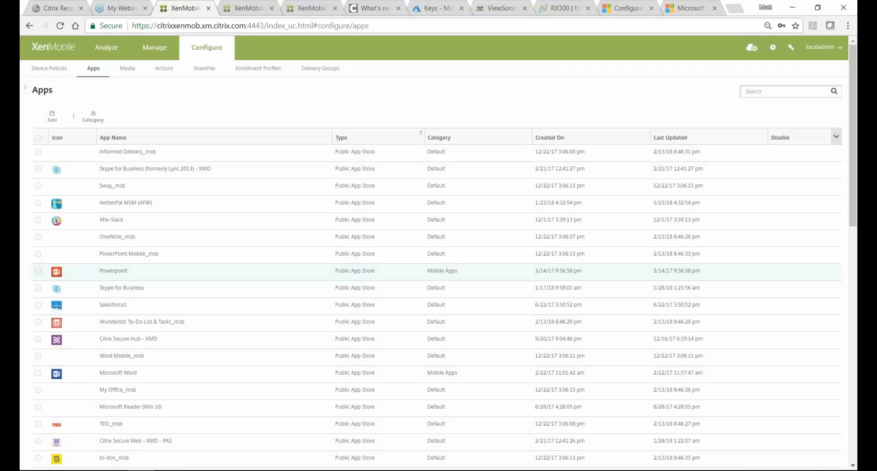
{"action": "scroll", "coordinate": [254, 286], "scroll_direction": "down", "scroll_amount": 2}
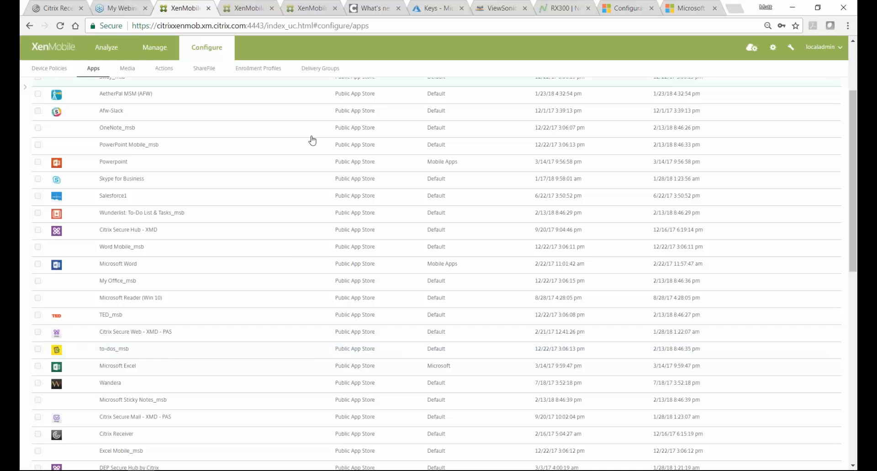
{"action": "scroll", "coordinate": [232, 283], "scroll_direction": "up", "scroll_amount": 2}
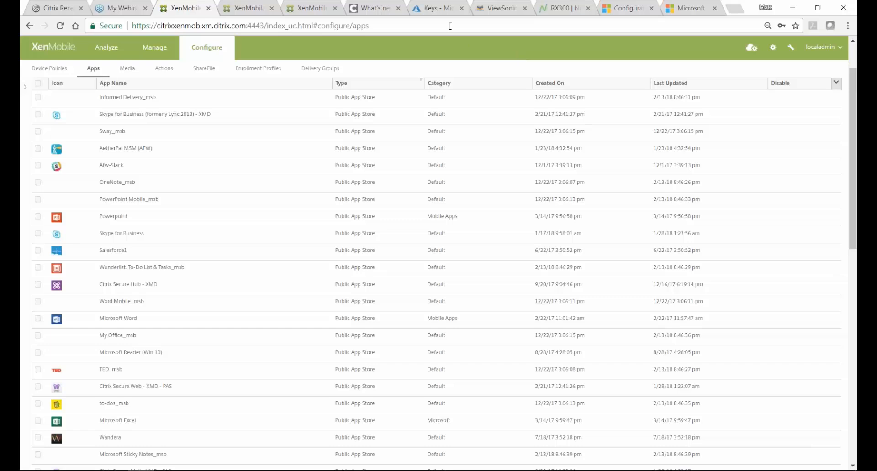
Switch to Microsoft Store for Business and compare its signed-in account with the one used in the Azure portal.
{"action": "left_click", "coordinate": [627, 11]}
{"action": "left_click", "coordinate": [686, 11]}
{"action": "left_click", "coordinate": [106, 81]}
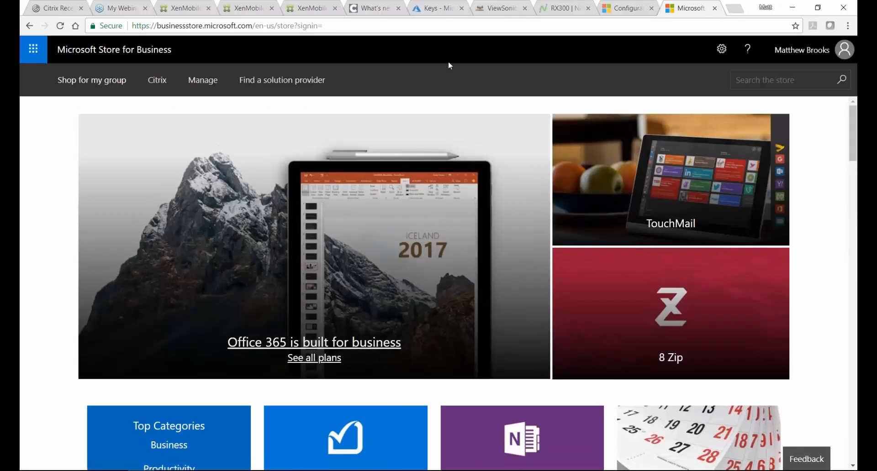
{"action": "left_click", "coordinate": [786, 58]}
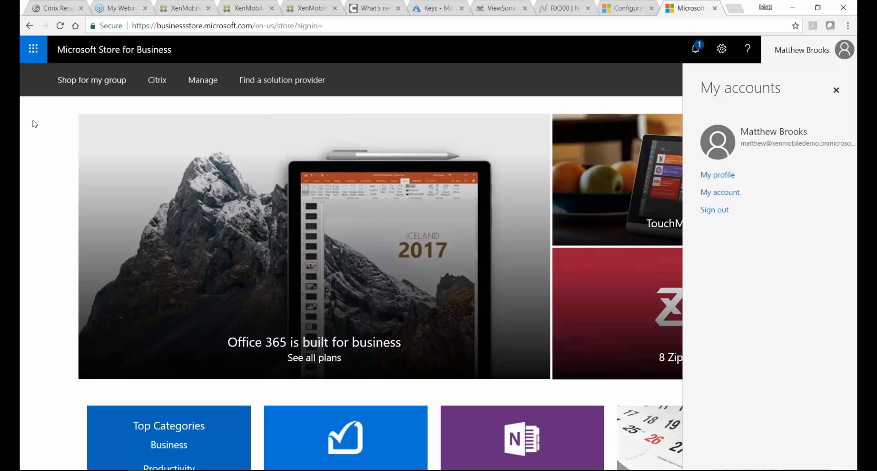
{"action": "left_click", "coordinate": [437, 11]}
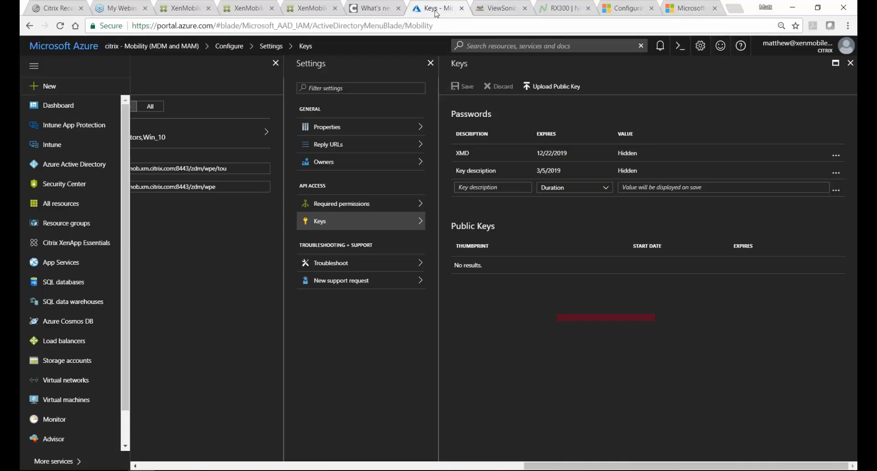
{"action": "left_click", "coordinate": [687, 9]}
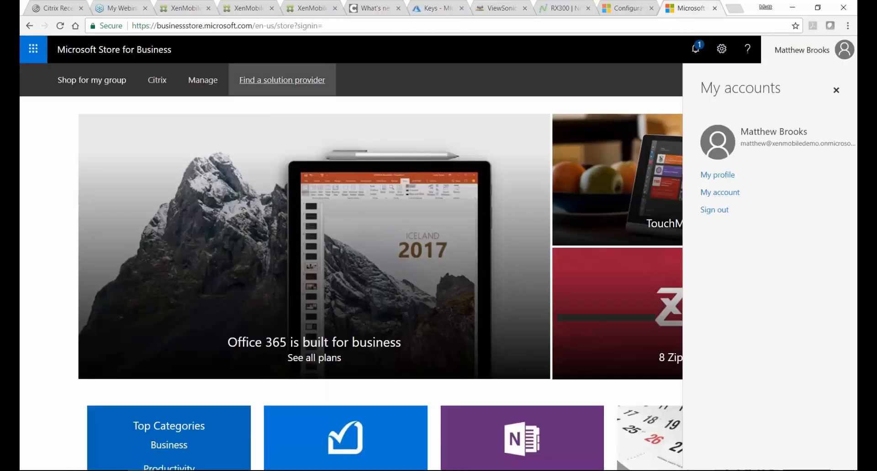
In Store for Business management, view the organization's devices and examine the device settings.
{"action": "left_click", "coordinate": [200, 84]}
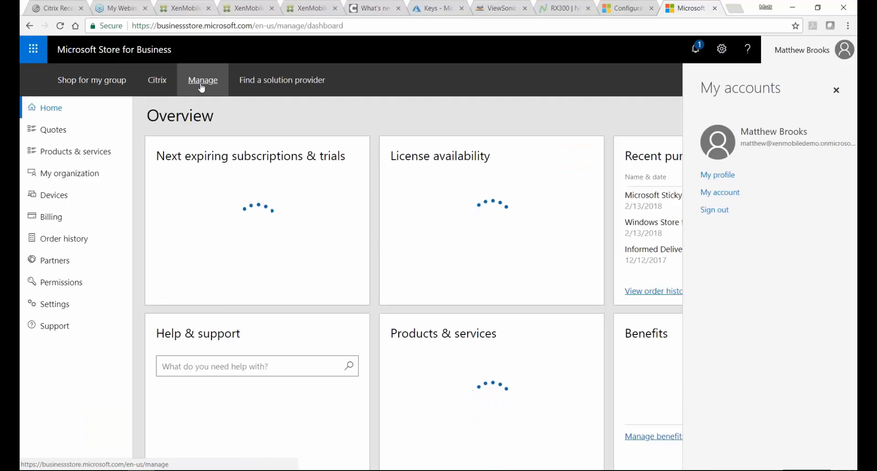
{"action": "left_click", "coordinate": [65, 201]}
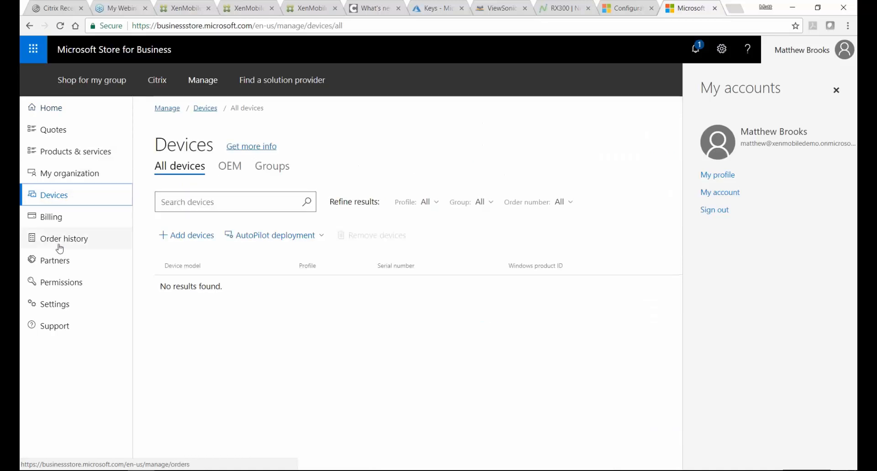
{"action": "left_click", "coordinate": [58, 304]}
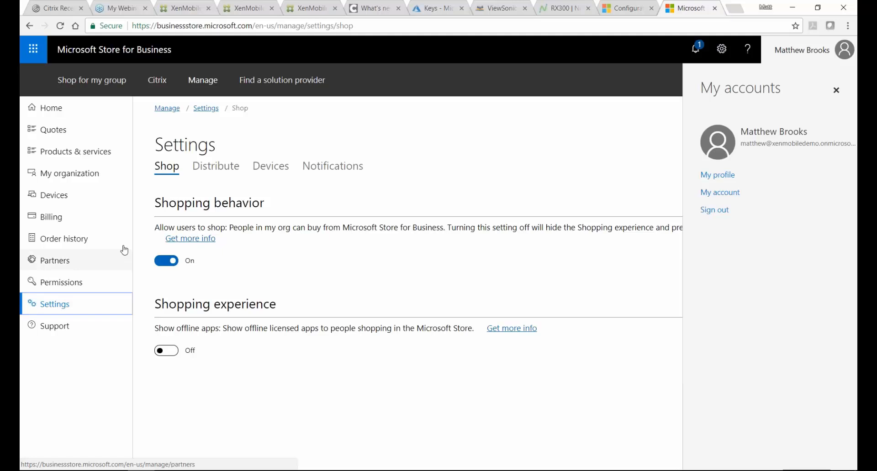
{"action": "left_click", "coordinate": [262, 169]}
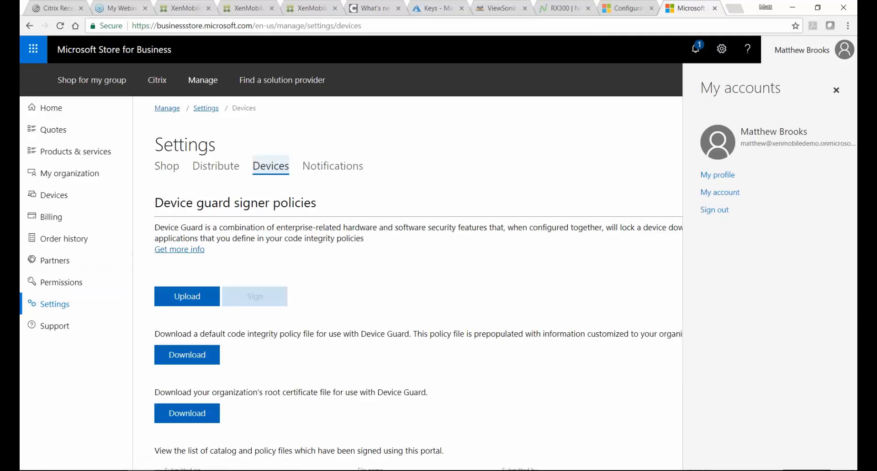
{"action": "scroll", "coordinate": [231, 169], "scroll_direction": "down", "scroll_amount": 2}
{"action": "scroll", "coordinate": [88, 172], "scroll_direction": "up", "scroll_amount": 2}
Review the apps and software inventory in Store for Business's products and services.
{"action": "left_click", "coordinate": [70, 154]}
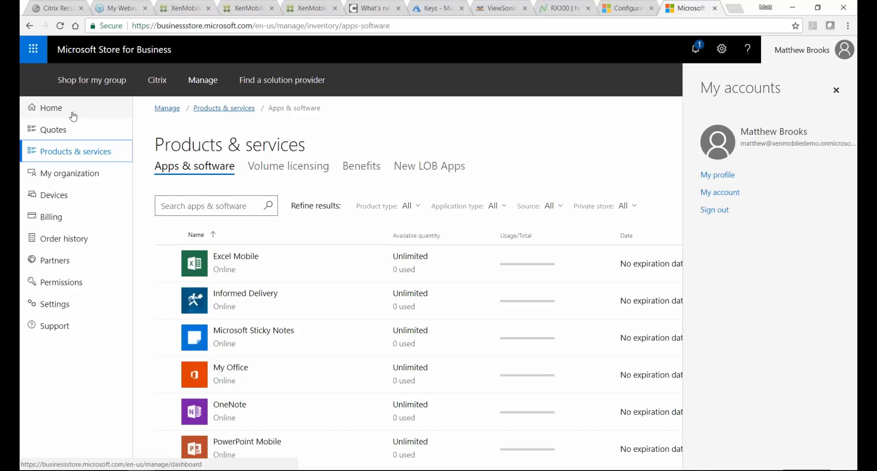
{"action": "scroll", "coordinate": [246, 275], "scroll_direction": "down", "scroll_amount": 2}
{"action": "scroll", "coordinate": [246, 275], "scroll_direction": "down", "scroll_amount": 3}
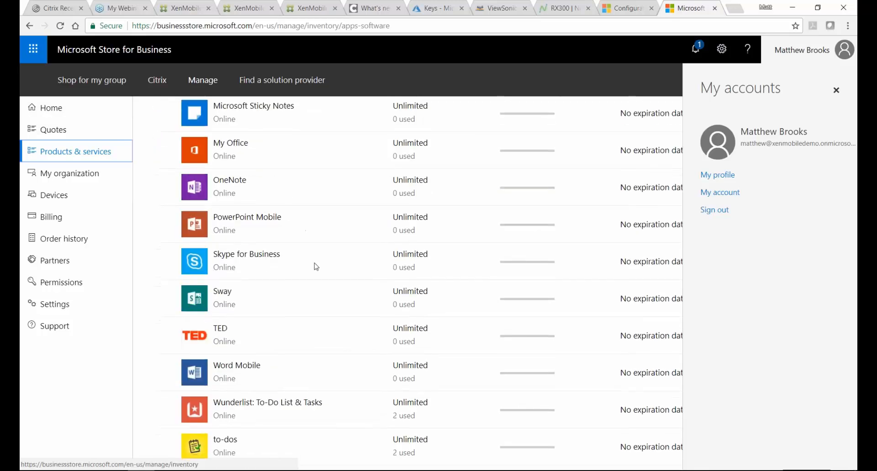
{"action": "scroll", "coordinate": [315, 268], "scroll_direction": "up", "scroll_amount": 3}
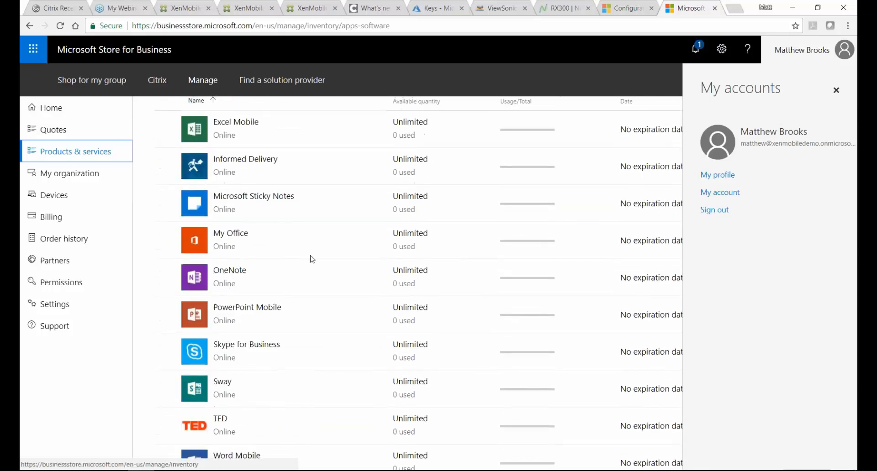
Shop for the group in the Utilities & tools category and open the Microsoft Sticky Notes details.
{"action": "left_click", "coordinate": [100, 86]}
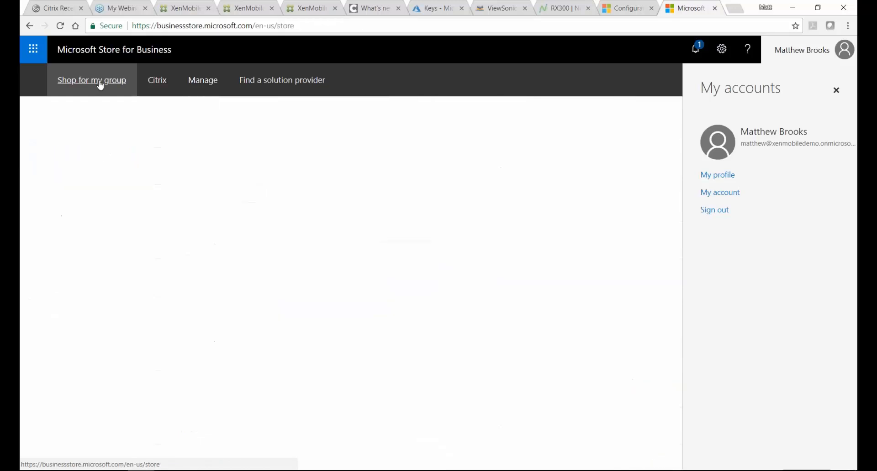
{"action": "scroll", "coordinate": [263, 286], "scroll_direction": "down", "scroll_amount": 3}
{"action": "scroll", "coordinate": [263, 286], "scroll_direction": "down", "scroll_amount": 2}
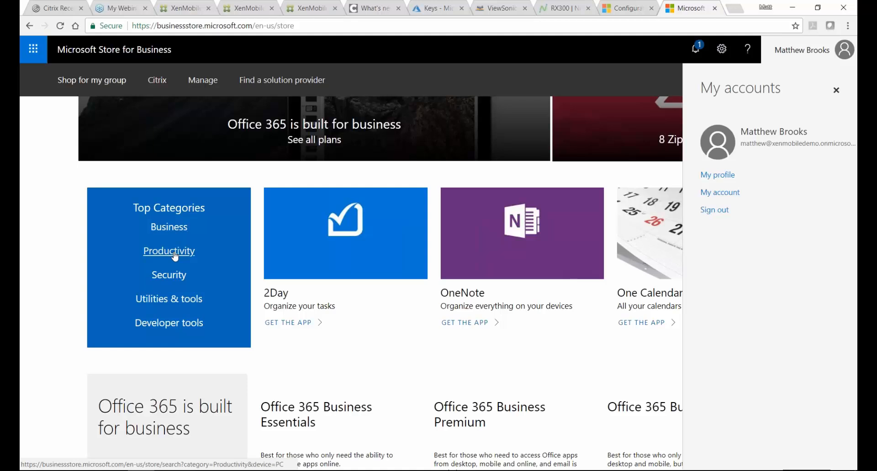
{"action": "left_click", "coordinate": [169, 300]}
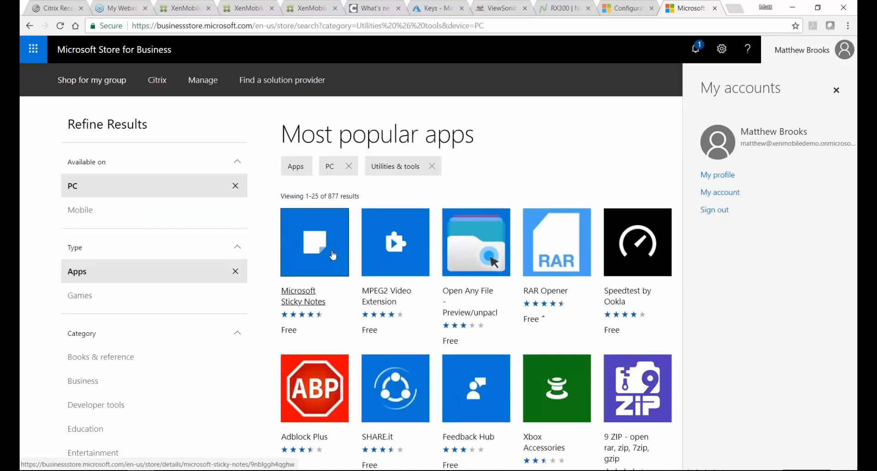
{"action": "left_click", "coordinate": [333, 254]}
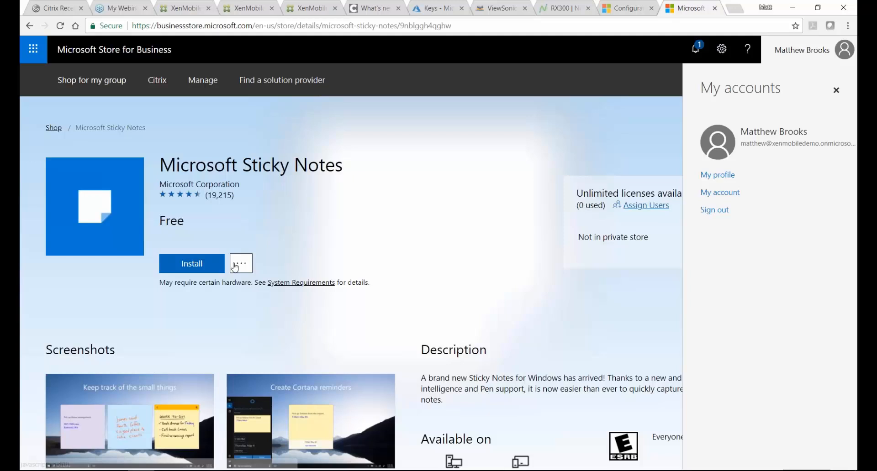
Start installing Microsoft Sticky Notes, decline launching Microsoft Store, and add the app to the private store.
{"action": "left_click", "coordinate": [176, 267]}
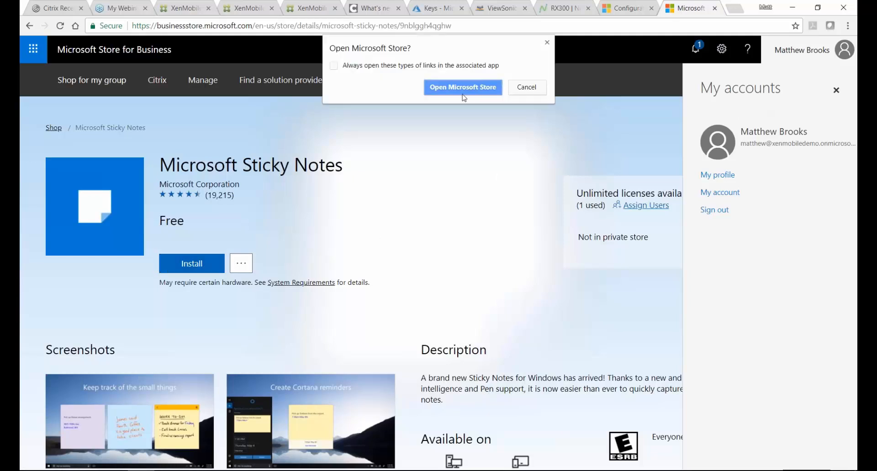
{"action": "left_click", "coordinate": [547, 43]}
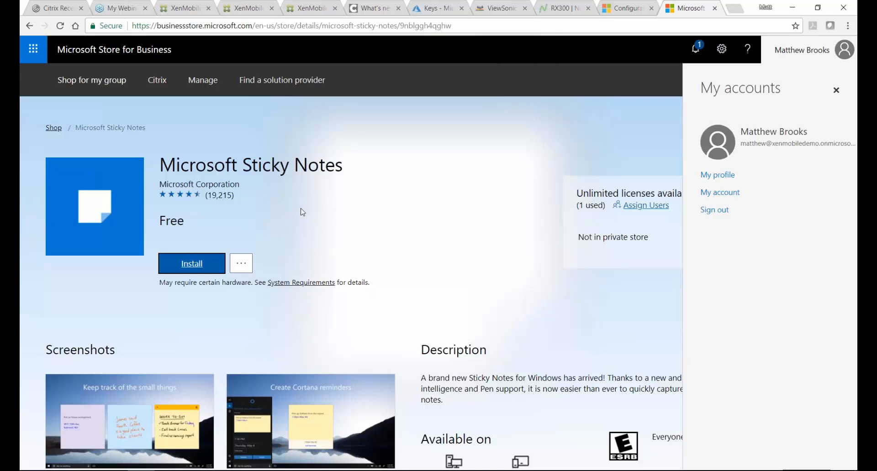
{"action": "left_click", "coordinate": [241, 264]}
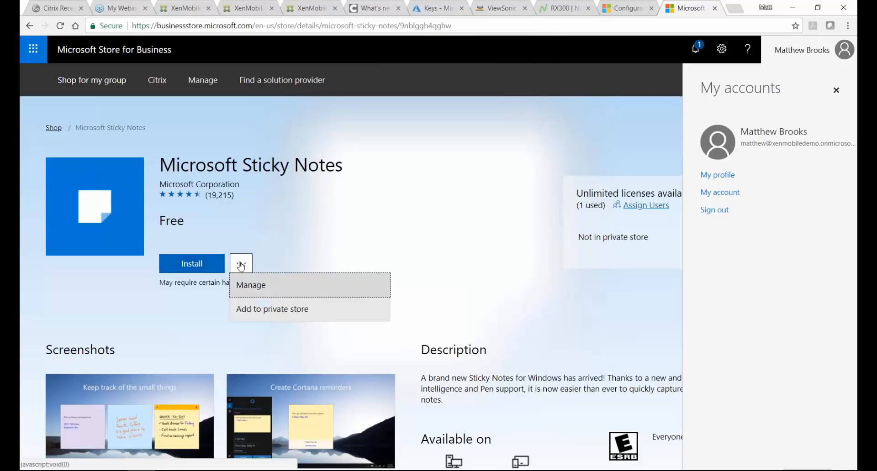
{"action": "left_click", "coordinate": [268, 308]}
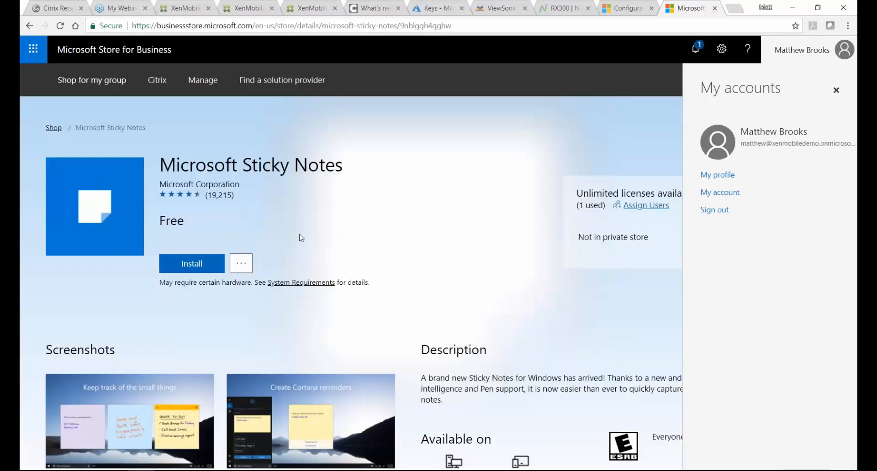
Open the management page for Microsoft Sticky Notes and try its Install option, declining to launch Microsoft Store.
{"action": "left_click", "coordinate": [245, 262]}
{"action": "left_click", "coordinate": [254, 287]}
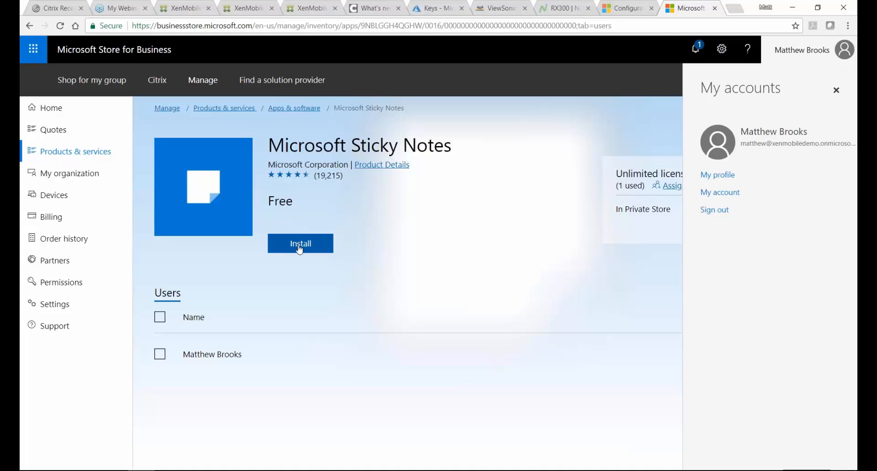
{"action": "left_click", "coordinate": [299, 244]}
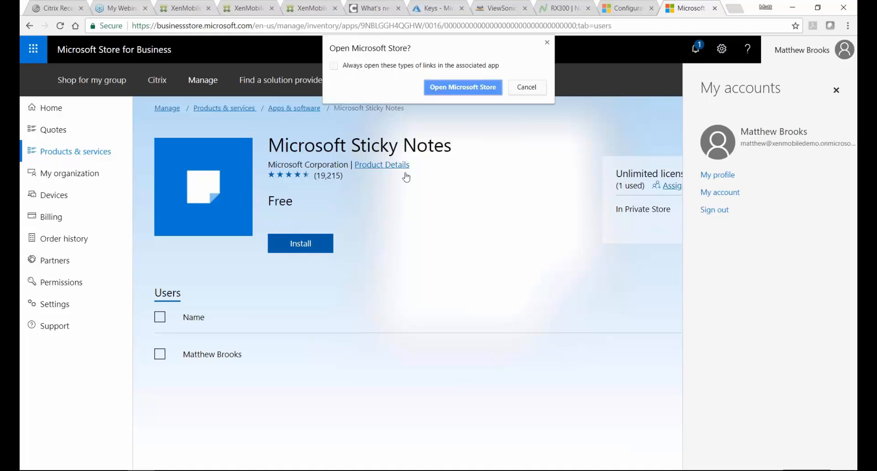
{"action": "left_click", "coordinate": [547, 42]}
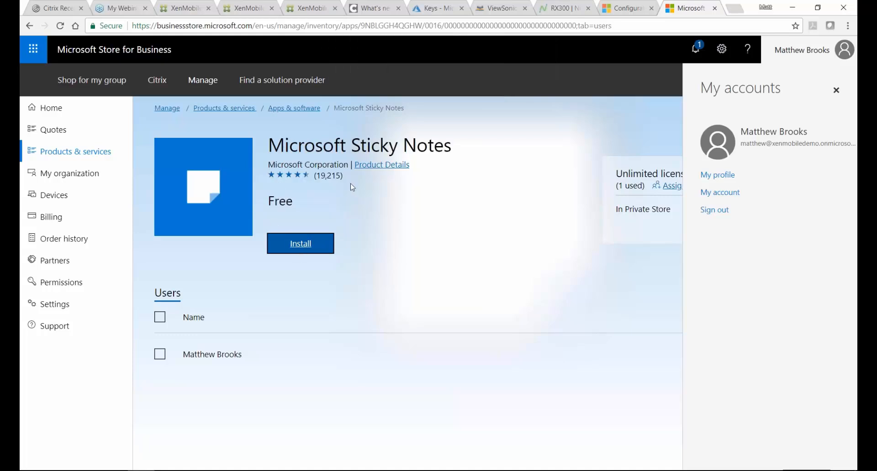
Review the Store for Business app inventory again and compare it with the _msb apps in XenMobile's app list.
{"action": "left_click", "coordinate": [96, 151]}
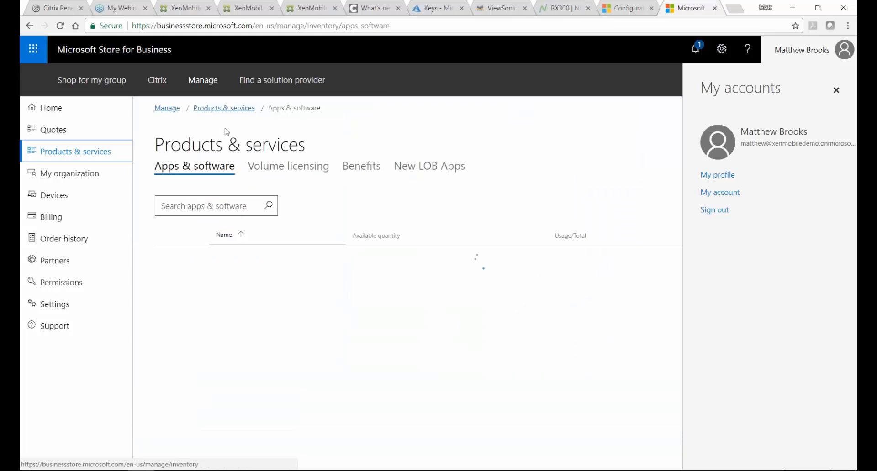
{"action": "scroll", "coordinate": [254, 249], "scroll_direction": "down", "scroll_amount": 1}
{"action": "scroll", "coordinate": [292, 211], "scroll_direction": "up", "scroll_amount": 1}
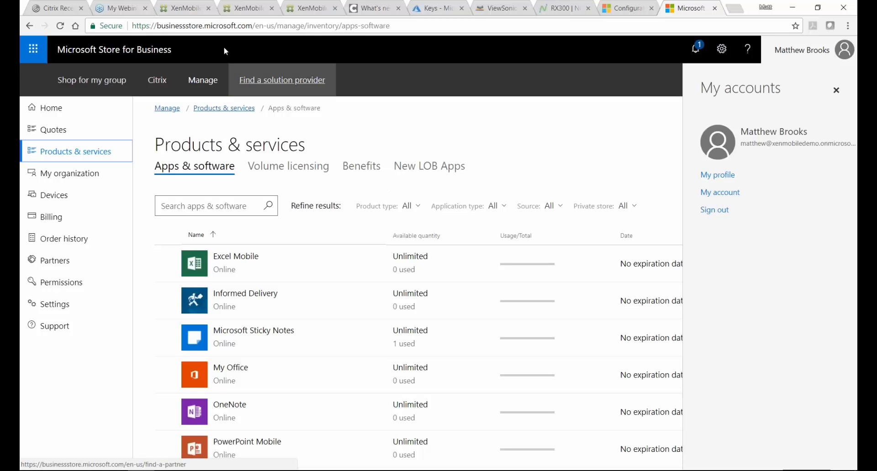
{"action": "left_click", "coordinate": [184, 11]}
{"action": "scroll", "coordinate": [238, 218], "scroll_direction": "up", "scroll_amount": 1}
{"action": "scroll", "coordinate": [235, 219], "scroll_direction": "down", "scroll_amount": 2}
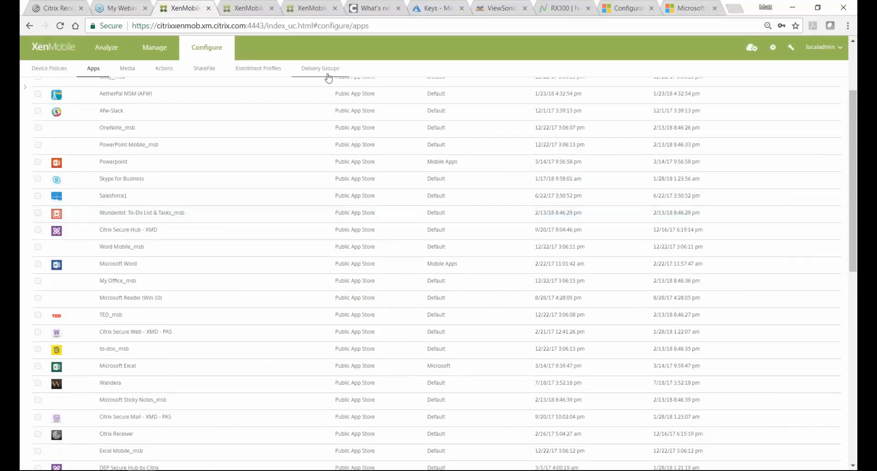
Edit XenMobile's Win 10 UEM delivery group and advance to its app assignments.
{"action": "left_click", "coordinate": [327, 72]}
{"action": "scroll", "coordinate": [278, 318], "scroll_direction": "down", "scroll_amount": 1}
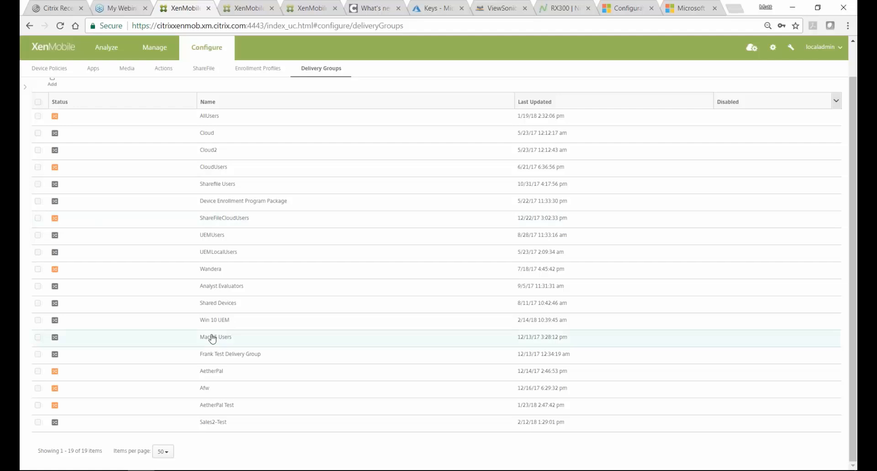
{"action": "left_click", "coordinate": [185, 326]}
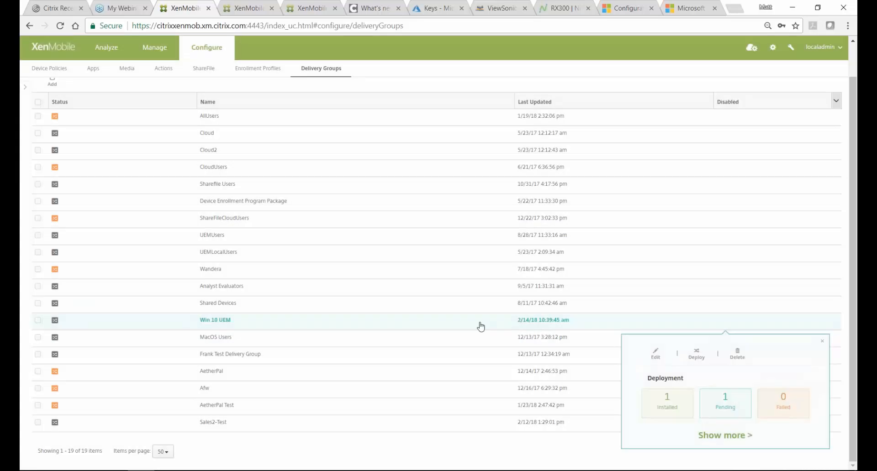
{"action": "left_click", "coordinate": [662, 360]}
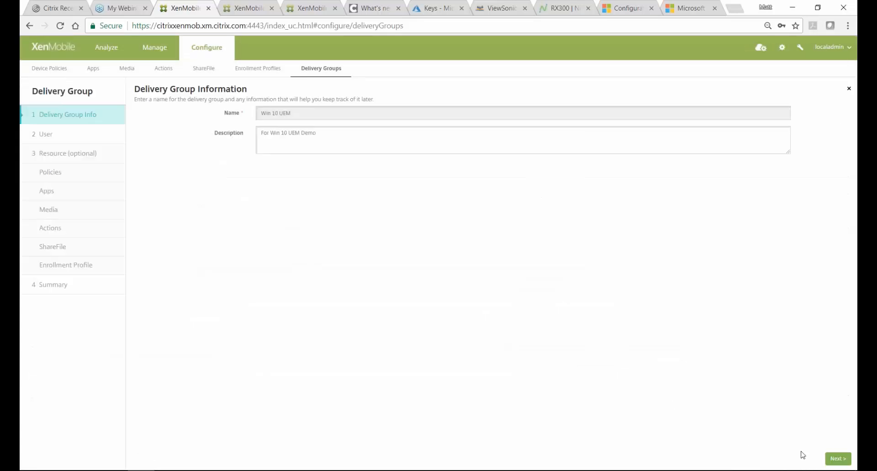
{"action": "left_click", "coordinate": [830, 460]}
{"action": "left_click", "coordinate": [831, 460]}
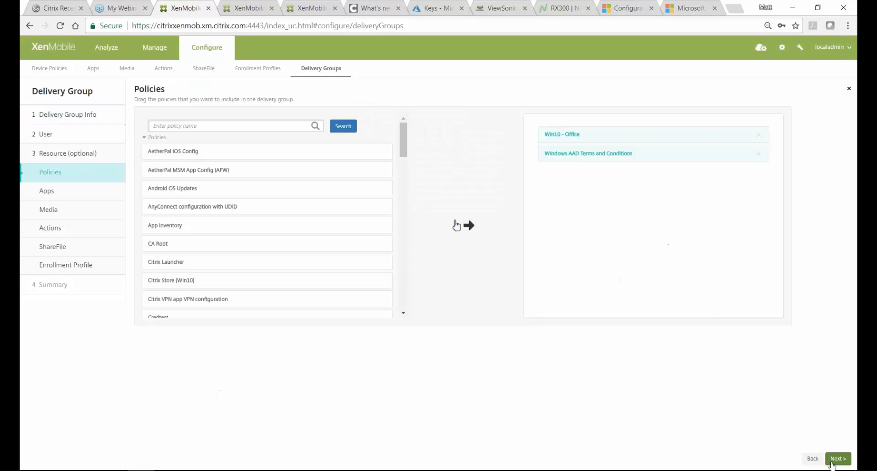
{"action": "left_click", "coordinate": [832, 460]}
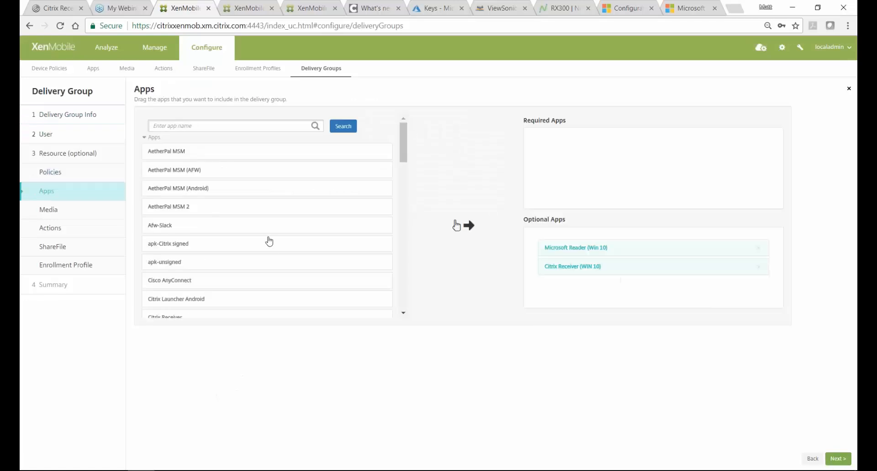
Add to-dos_msb to the delivery group's required apps.
{"action": "scroll", "coordinate": [306, 249], "scroll_direction": "down", "scroll_amount": 6}
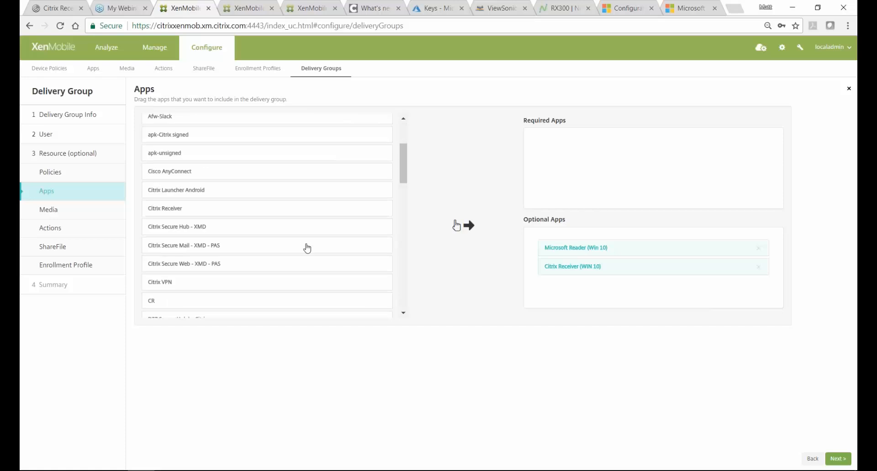
{"action": "scroll", "coordinate": [306, 255], "scroll_direction": "down", "scroll_amount": 10}
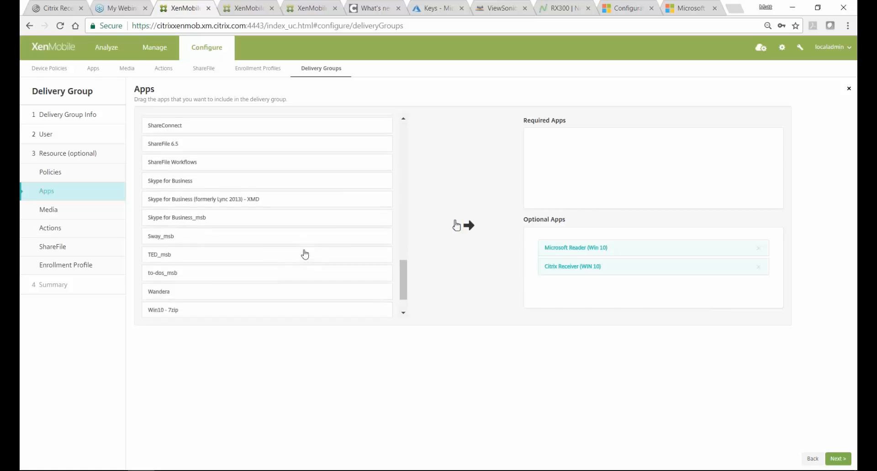
{"action": "scroll", "coordinate": [303, 253], "scroll_direction": "up", "scroll_amount": 2}
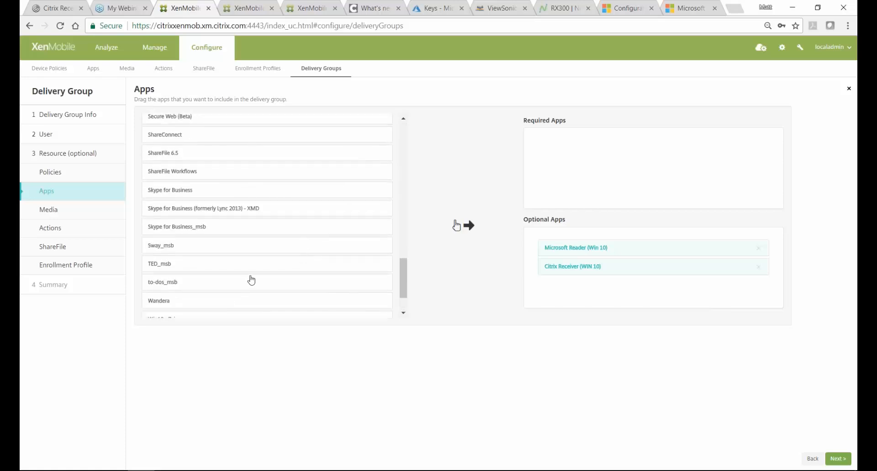
{"action": "left_click_drag", "start_coordinate": [240, 287], "coordinate": [716, 152]}
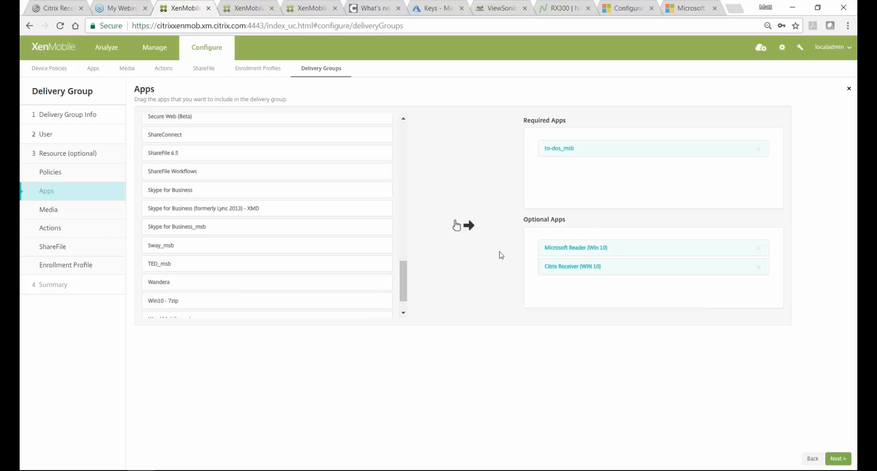
Switch to the DEV-XMD-WIN10_11 console, examine its Start menu app list, and return to the XenMobile delivery group.
{"action": "key", "text": "alt+Tab"}
{"action": "key", "text": "alt+Tab"}
{"action": "key", "text": "alt+Tab"}
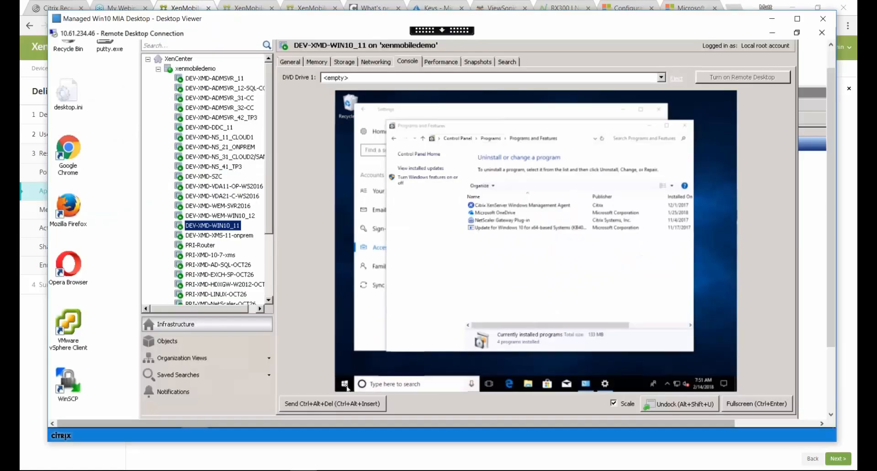
{"action": "left_click", "coordinate": [345, 384]}
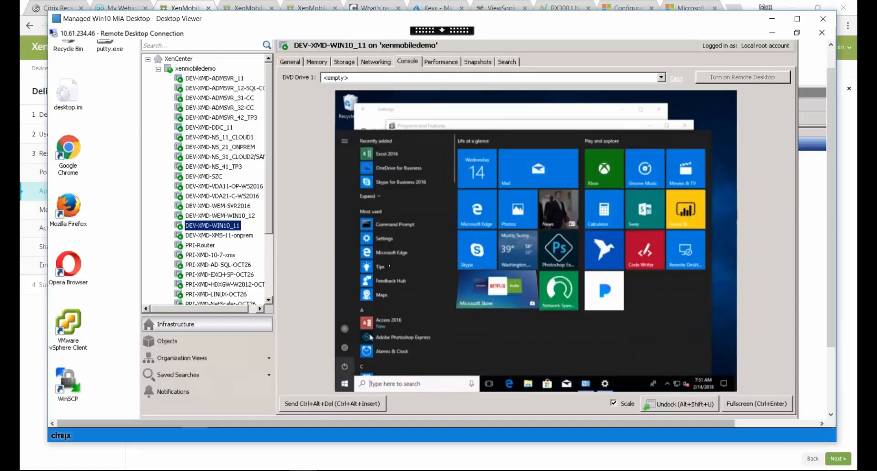
{"action": "scroll", "coordinate": [394, 222], "scroll_direction": "down", "scroll_amount": 10}
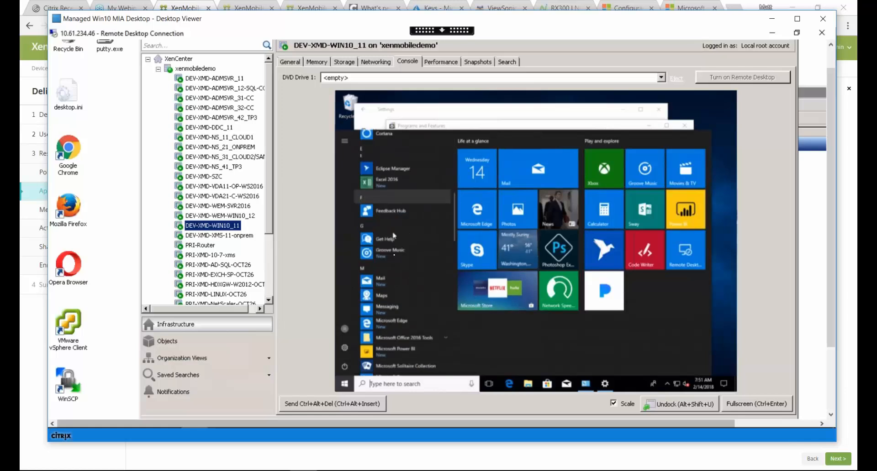
{"action": "scroll", "coordinate": [392, 268], "scroll_direction": "up", "scroll_amount": 10}
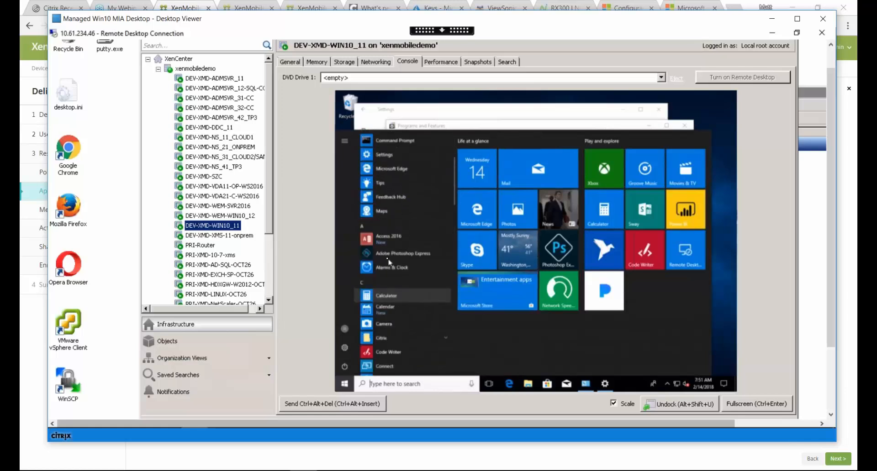
{"action": "left_click", "coordinate": [728, 285]}
{"action": "key", "text": "alt+Tab"}
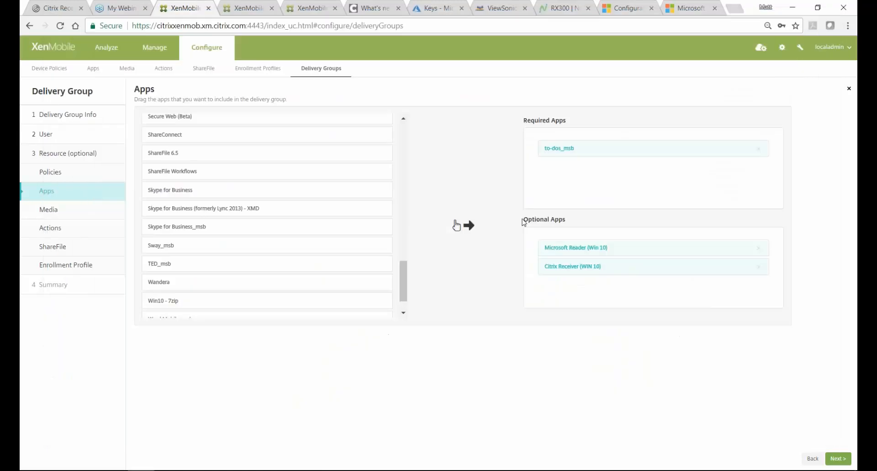
Advance through the remaining delivery group pages to the summary and save the Win 10 UEM group.
{"action": "left_click", "coordinate": [836, 459]}
{"action": "left_click", "coordinate": [837, 459]}
{"action": "left_click", "coordinate": [837, 460]}
{"action": "left_click", "coordinate": [837, 460]}
{"action": "left_click", "coordinate": [839, 460]}
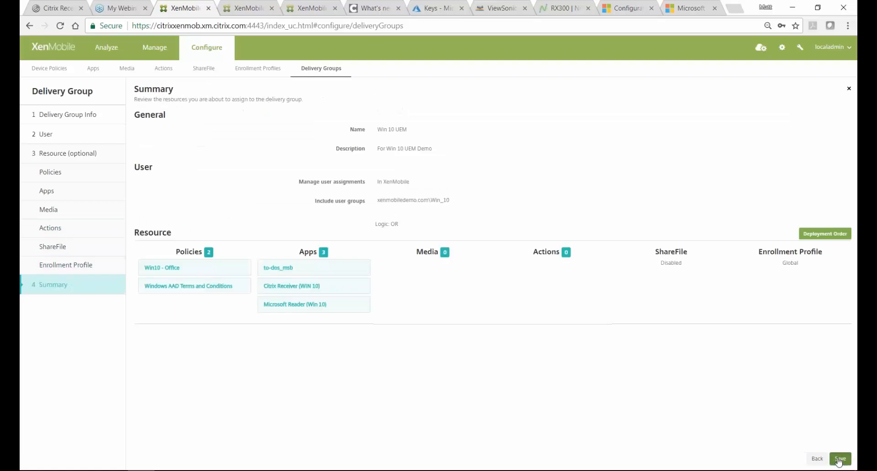
{"action": "left_click", "coordinate": [839, 459]}
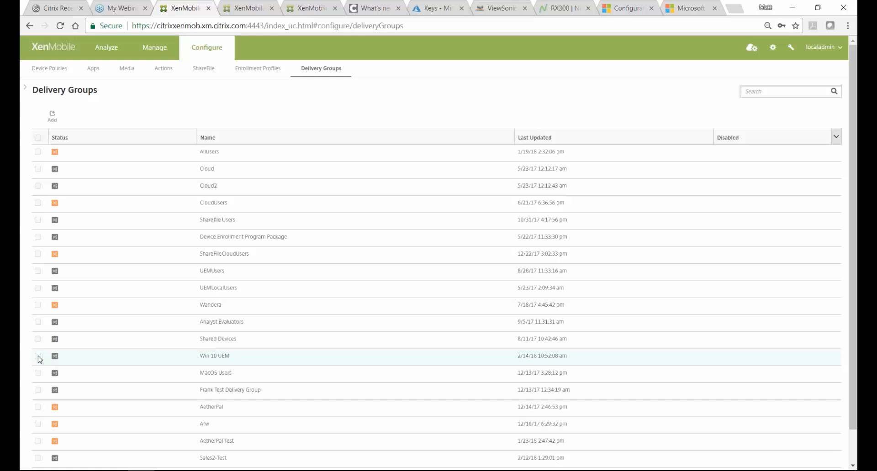
Deploy the Win 10 UEM delivery group to its assigned devices and users.
{"action": "left_click", "coordinate": [38, 357]}
{"action": "left_click", "coordinate": [135, 119]}
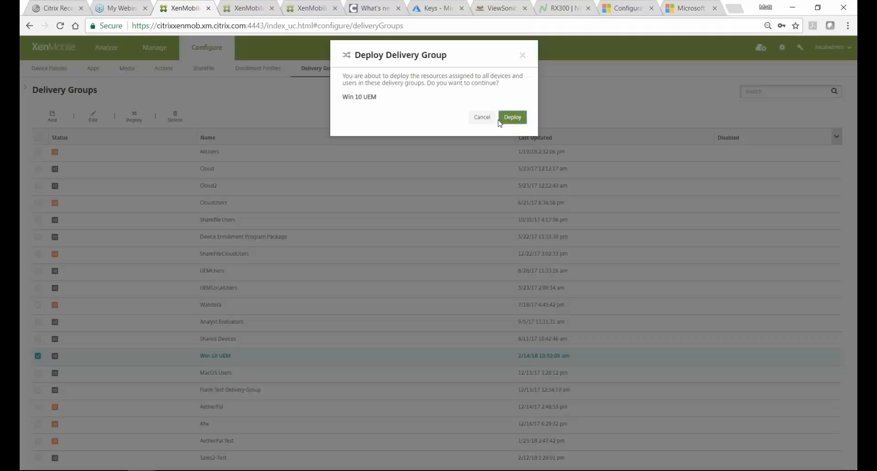
{"action": "left_click", "coordinate": [513, 118]}
Switch to the DEV-XMD-WIN10_11 console and sync the device from its work or school account's management info in Settings.
{"action": "key", "text": "alt+Tab"}
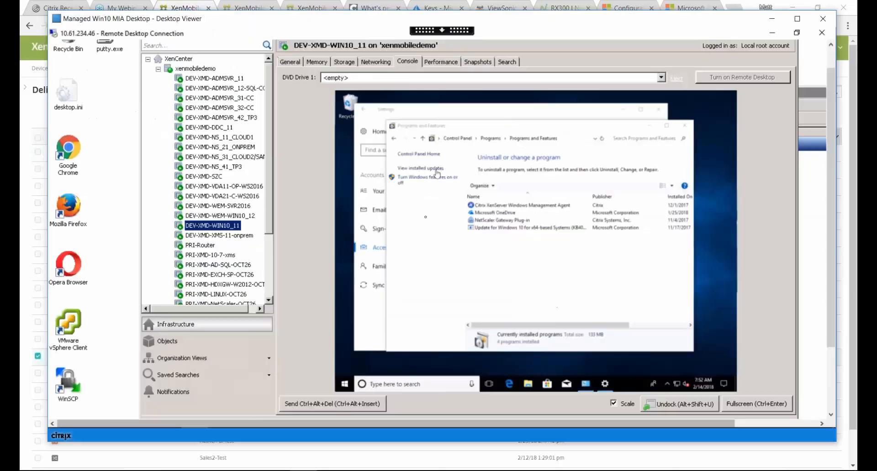
{"action": "left_click", "coordinate": [366, 328]}
{"action": "left_click", "coordinate": [532, 233]}
{"action": "left_click", "coordinate": [586, 261]}
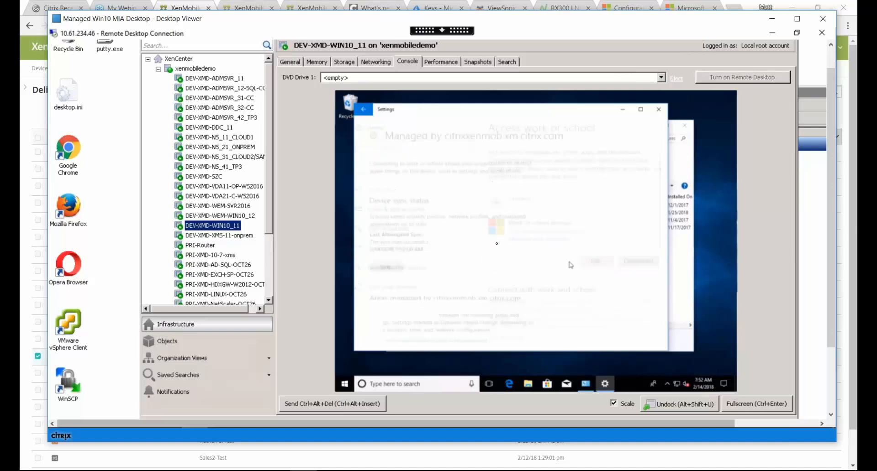
{"action": "left_click", "coordinate": [384, 269]}
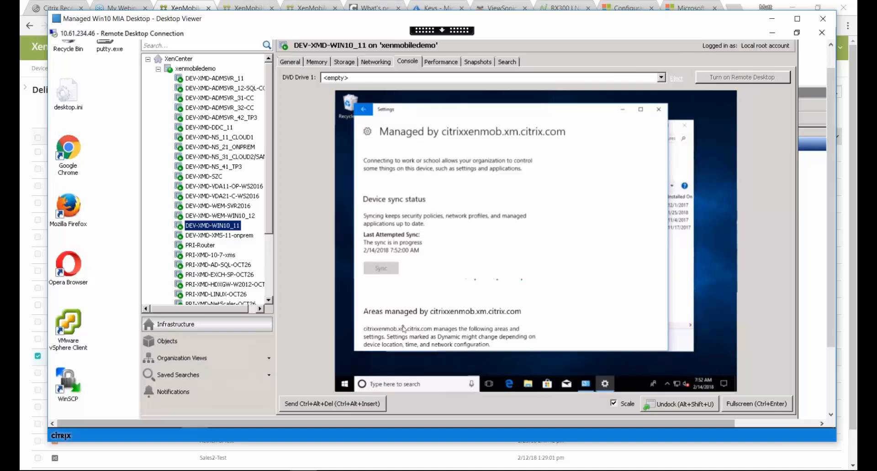
Launch the recently added to-dos app on the Windows 10 machine to check it, then close it.
{"action": "left_click", "coordinate": [345, 387]}
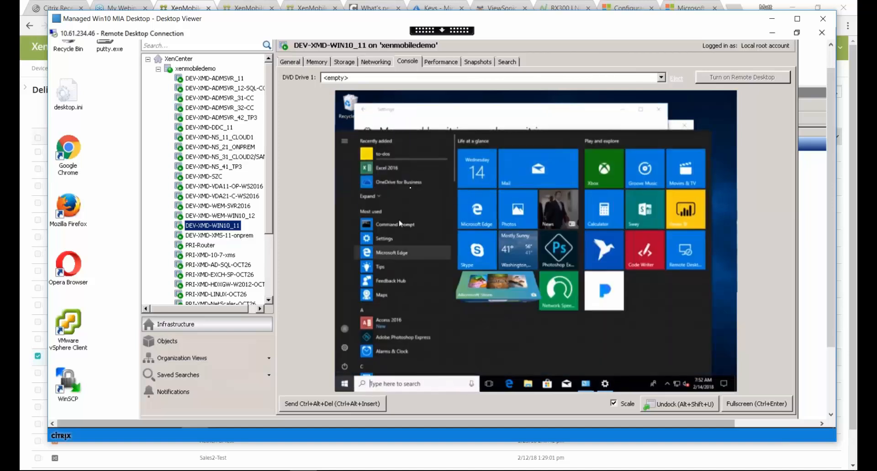
{"action": "left_click", "coordinate": [422, 155]}
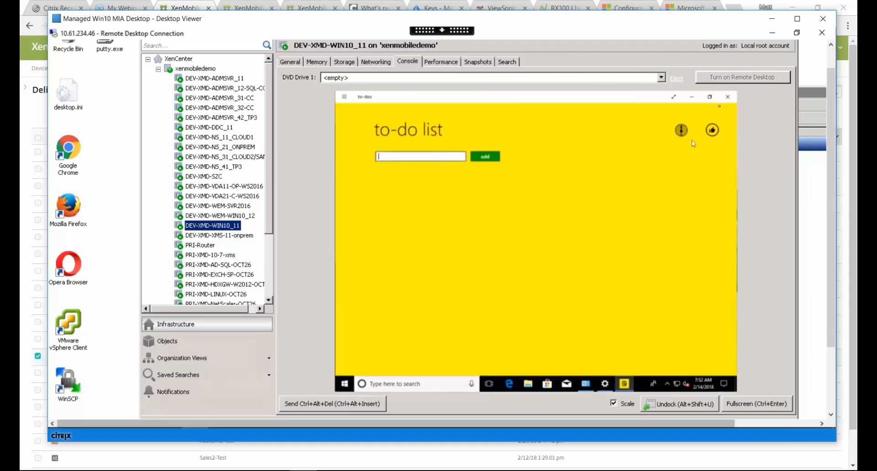
{"action": "left_click", "coordinate": [727, 100]}
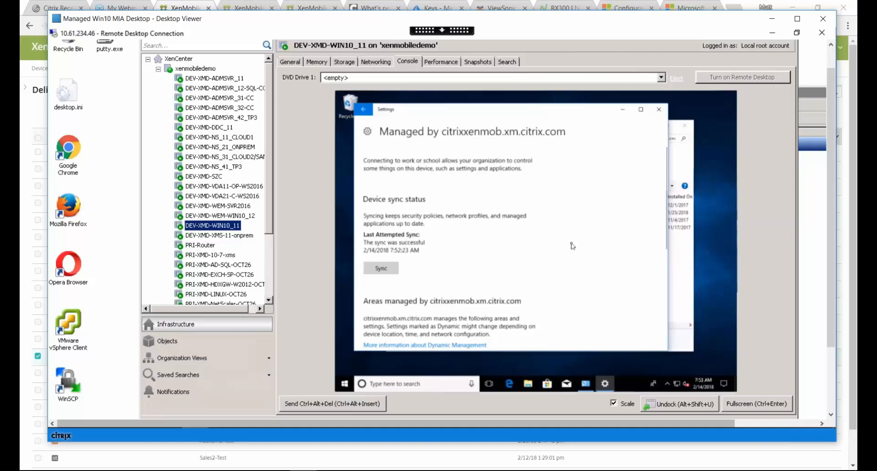
Return to Microsoft Store for Business in the browser and review the apps and software inventory.
{"action": "left_click", "coordinate": [627, 8]}
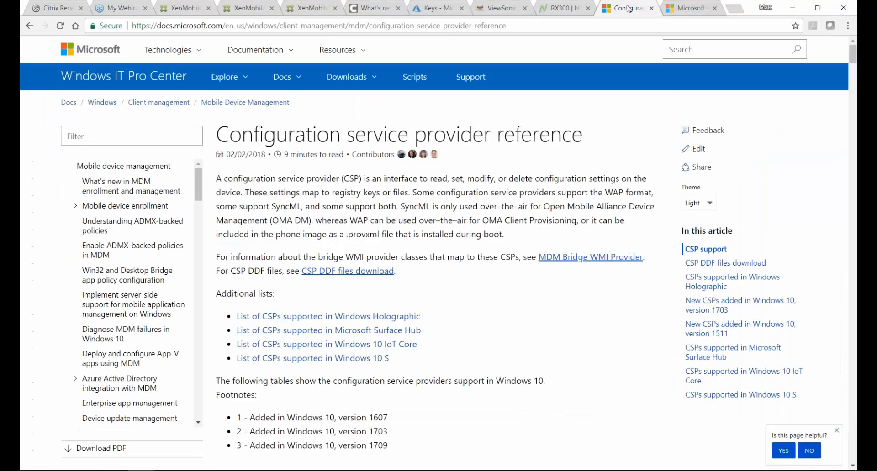
{"action": "left_click", "coordinate": [675, 9]}
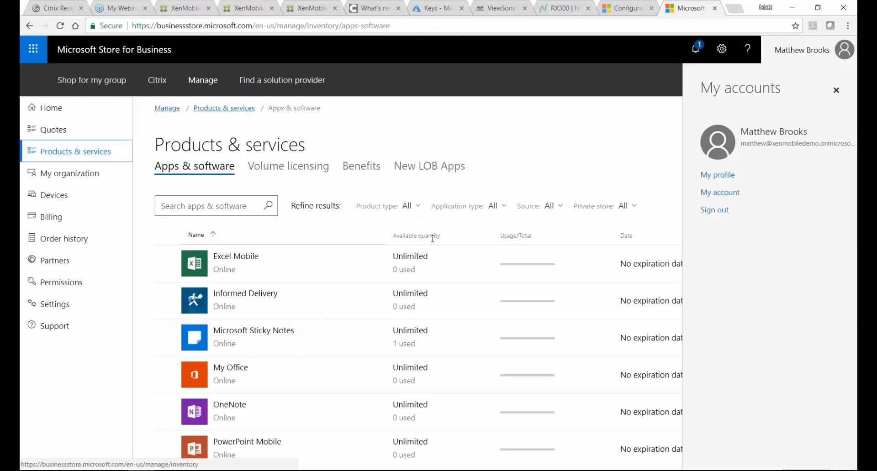
{"action": "scroll", "coordinate": [338, 261], "scroll_direction": "down", "scroll_amount": 1}
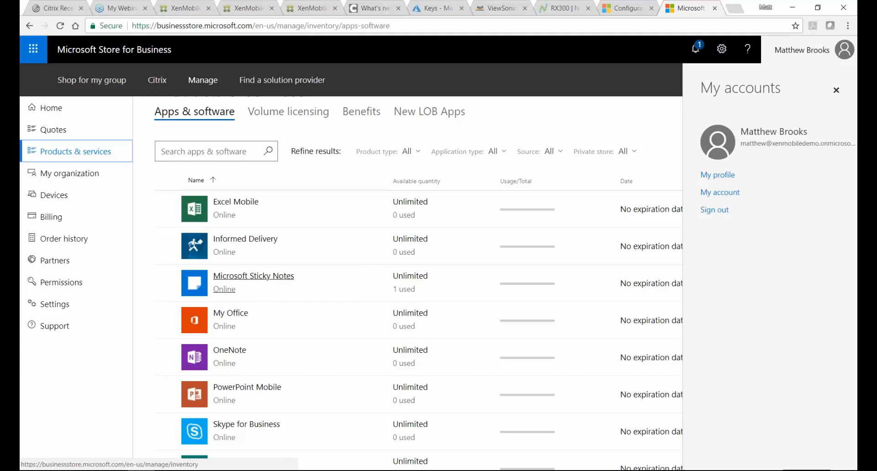
{"action": "scroll", "coordinate": [372, 292], "scroll_direction": "down", "scroll_amount": 2}
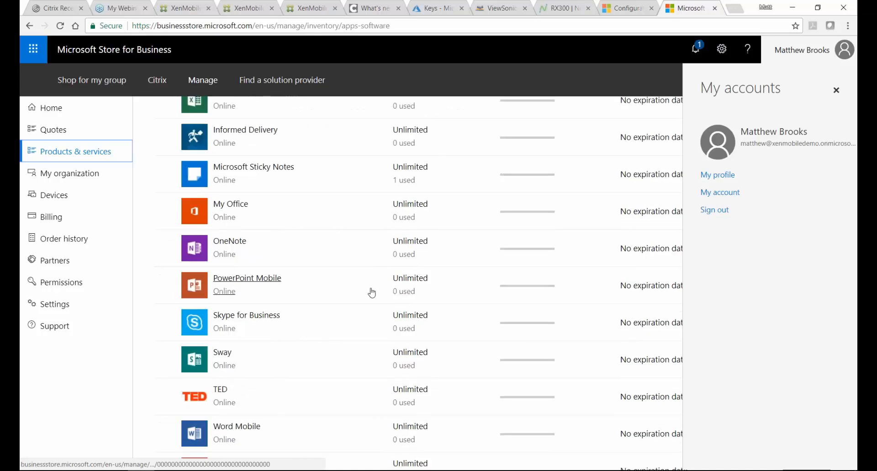